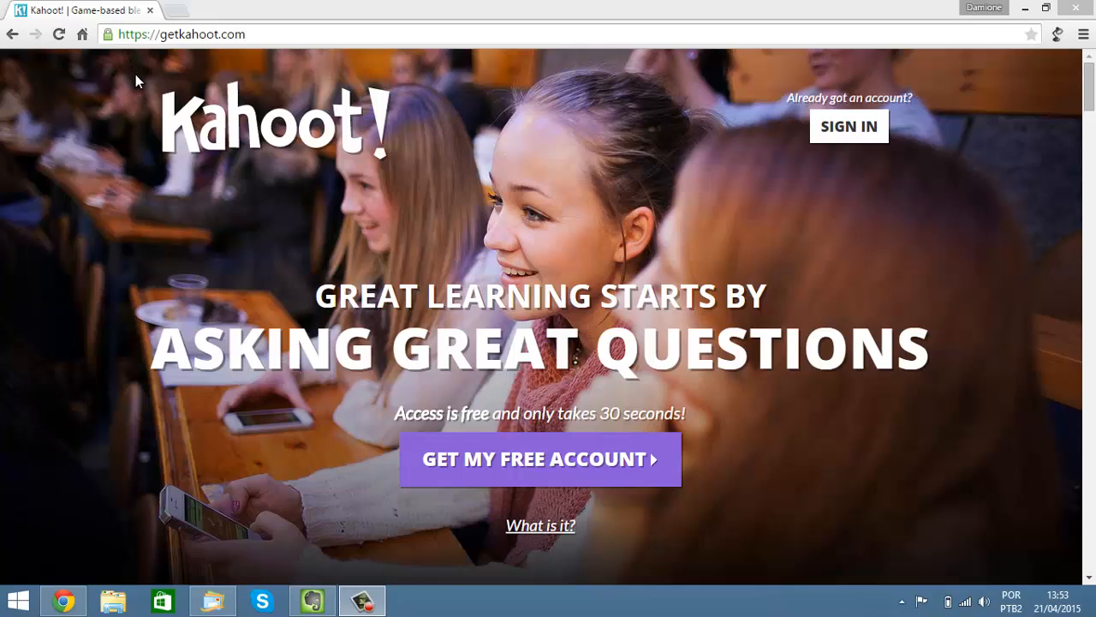
- Sign in to the existing Kahoot account from the getkahoot.com home page
{"action": "left_click", "coordinate": [175, 35]}
{"action": "left_click", "coordinate": [176, 35]}
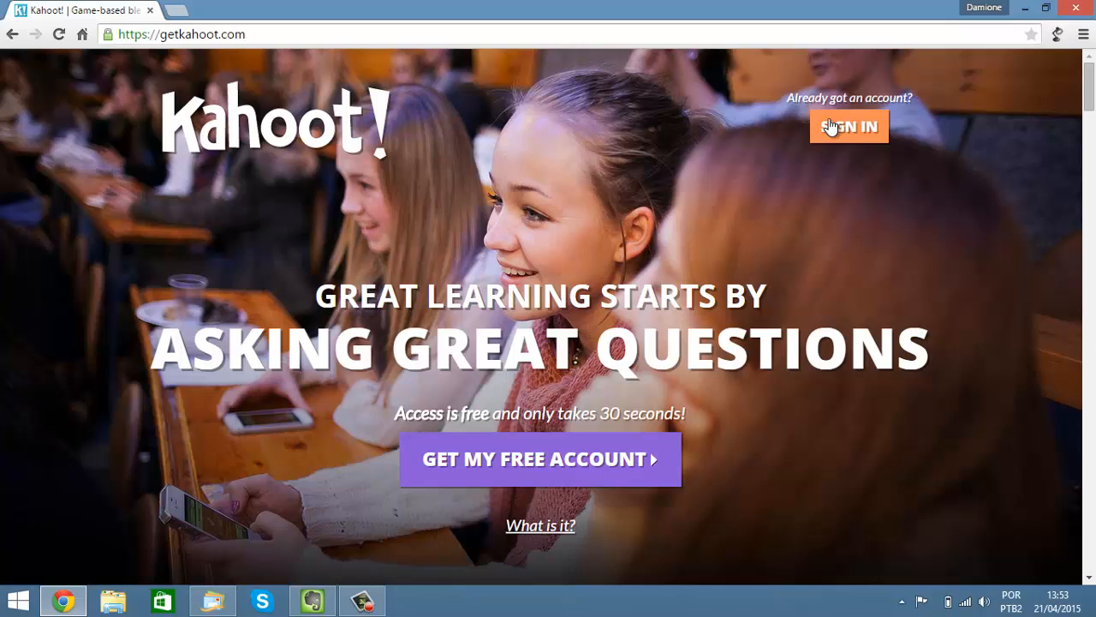
{"action": "left_click", "coordinate": [850, 137]}
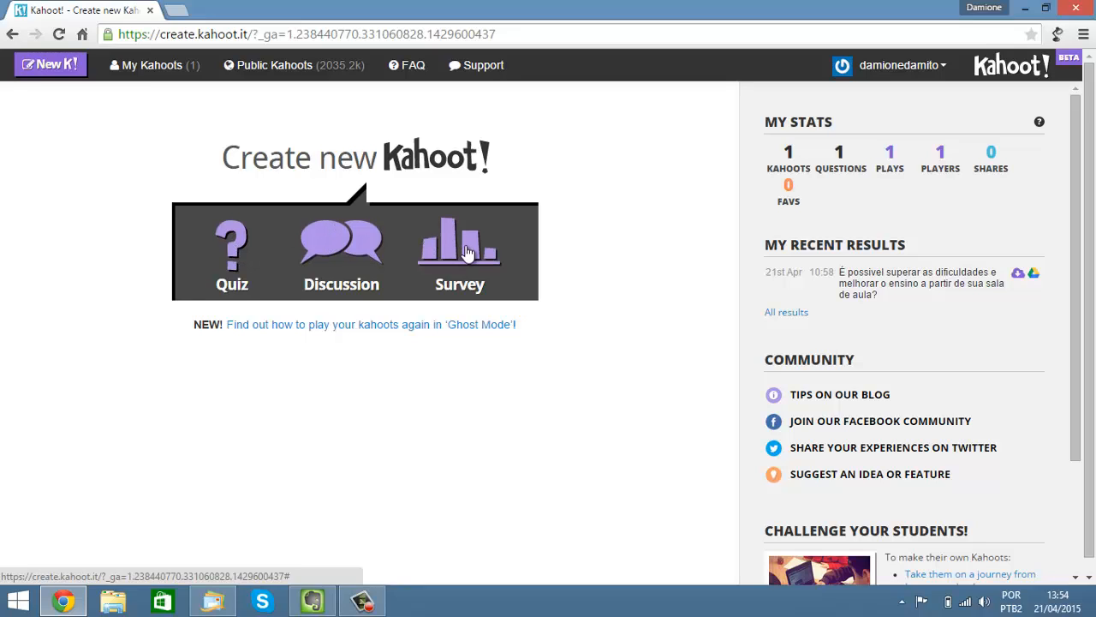
- Create a new quiz named "Conhecimentos Gerais"
{"action": "left_click", "coordinate": [235, 257]}
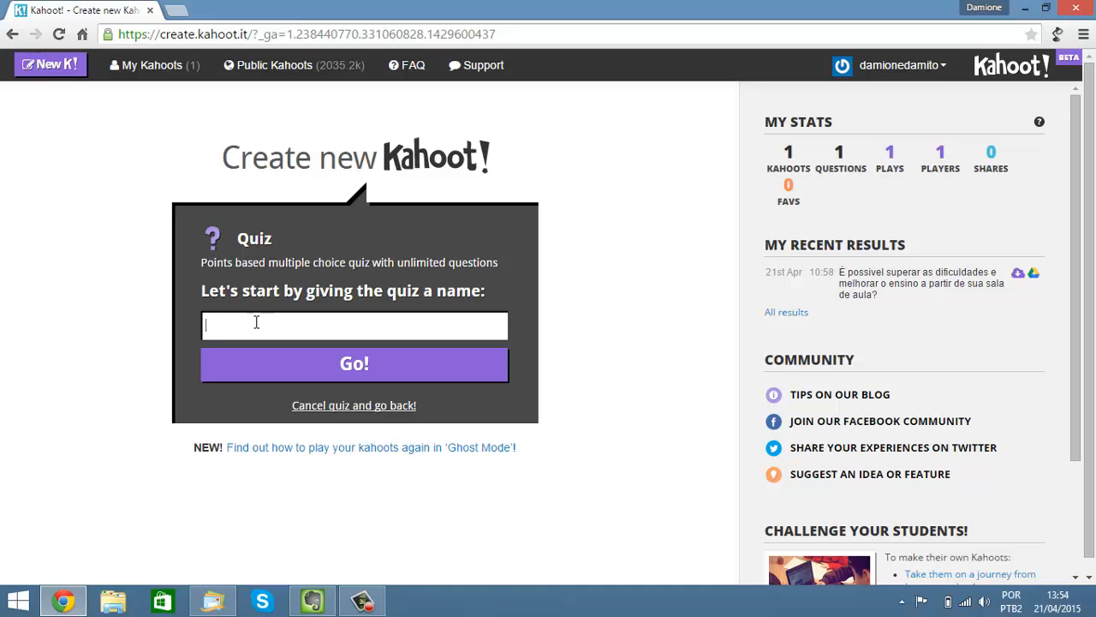
{"action": "type", "text": "Conhecimentos Gerais"}
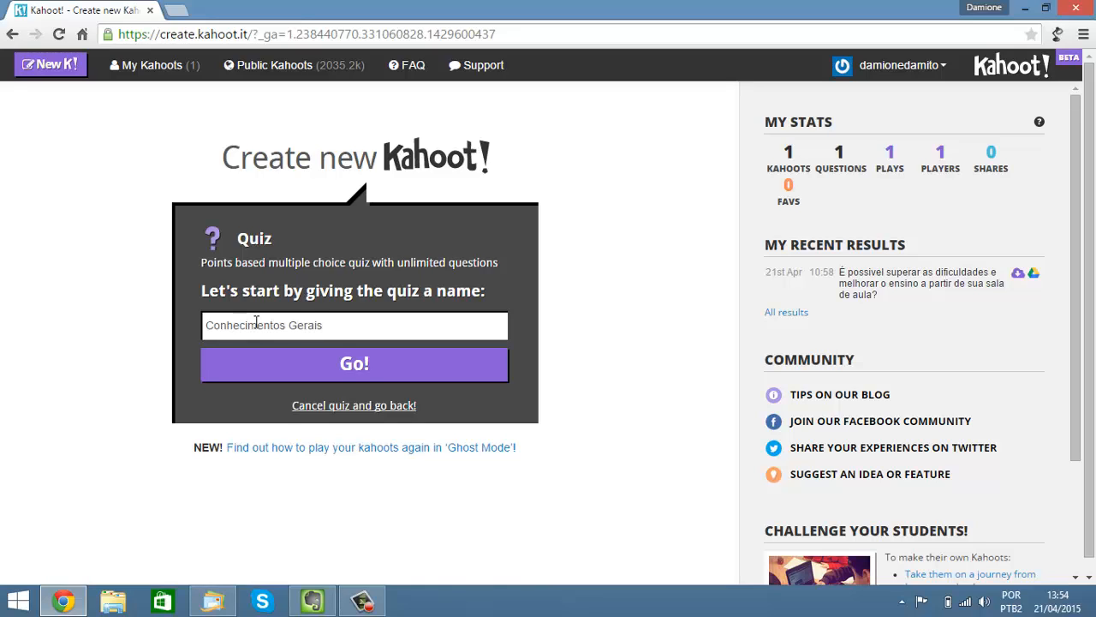
{"action": "left_click", "coordinate": [360, 367]}
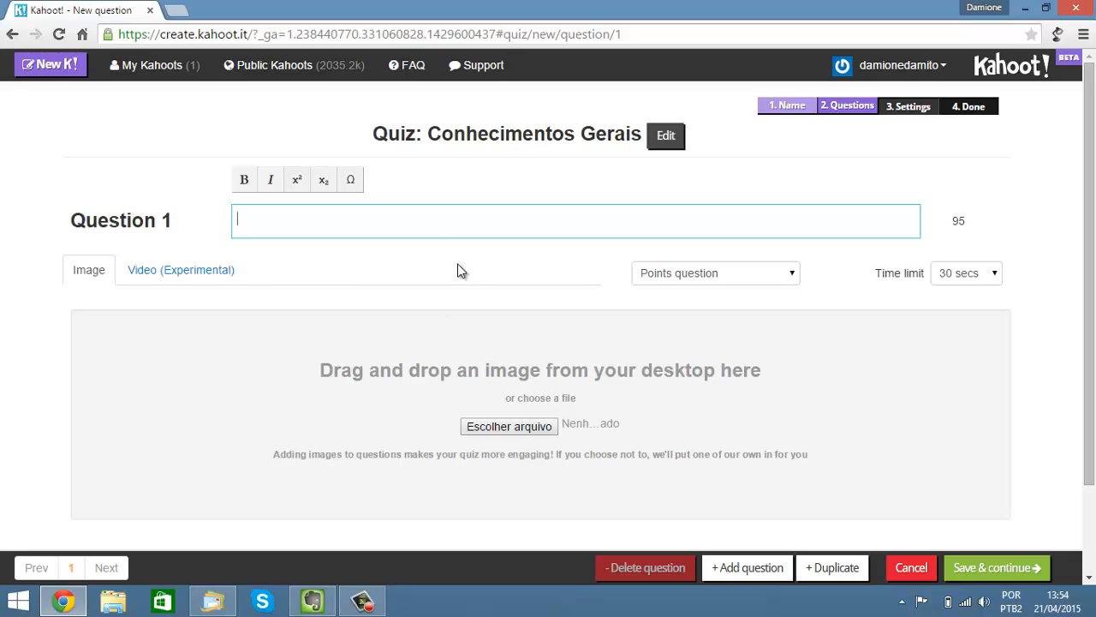
- Enter "Qual é a capital da Finlândia?" as the text of question 1
{"action": "scroll", "coordinate": [232, 232], "scroll_direction": "down", "scroll_amount": 2}
{"action": "scroll", "coordinate": [248, 240], "scroll_direction": "up", "scroll_amount": 2}
{"action": "type", "text": "Qual é a capital da Finl"}
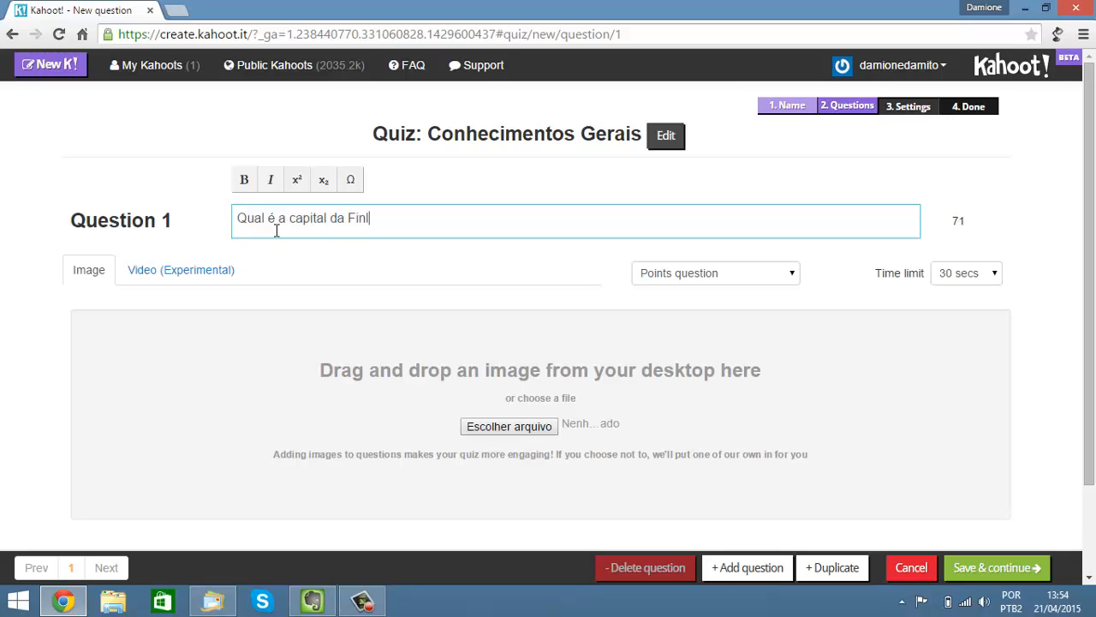
{"action": "type", "text": "ândia?"}
- Add the picture file "Imagem" from the Paisagens Hameelinna folder to question 1
{"action": "scroll", "coordinate": [272, 240], "scroll_direction": "down", "scroll_amount": 2}
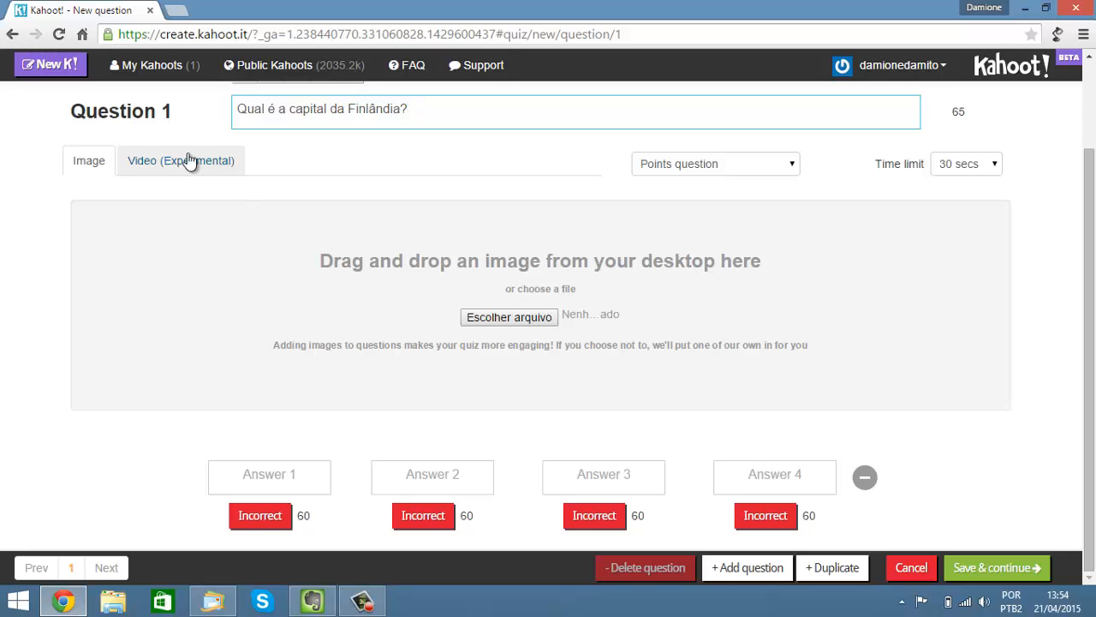
{"action": "left_click", "coordinate": [512, 316]}
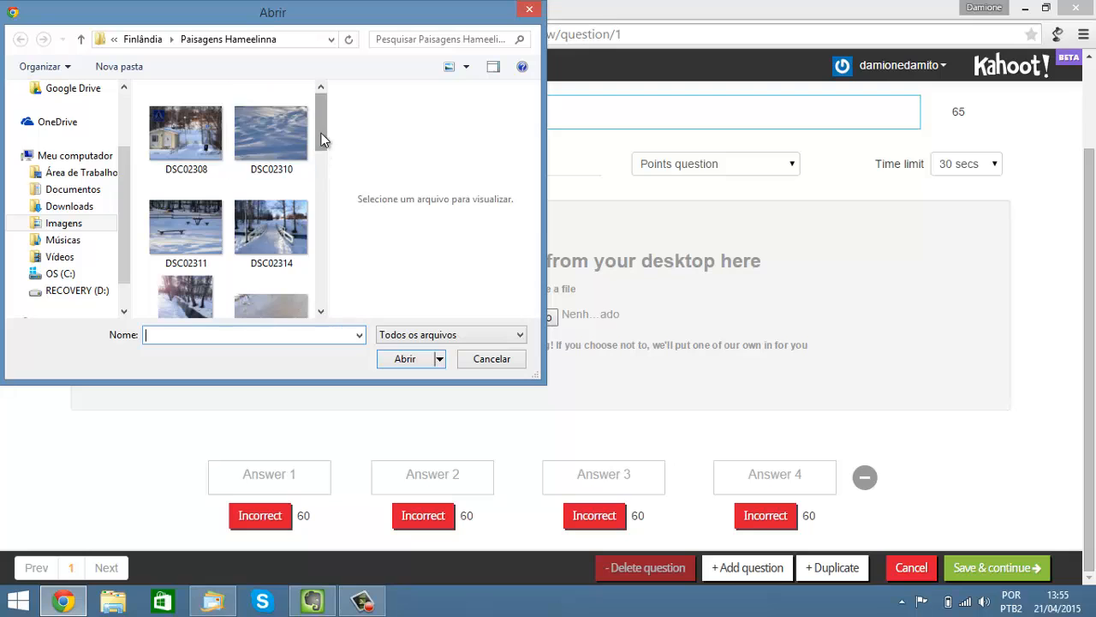
{"action": "left_click_drag", "start_coordinate": [321, 110], "coordinate": [294, 312]}
{"action": "left_click", "coordinate": [195, 286]}
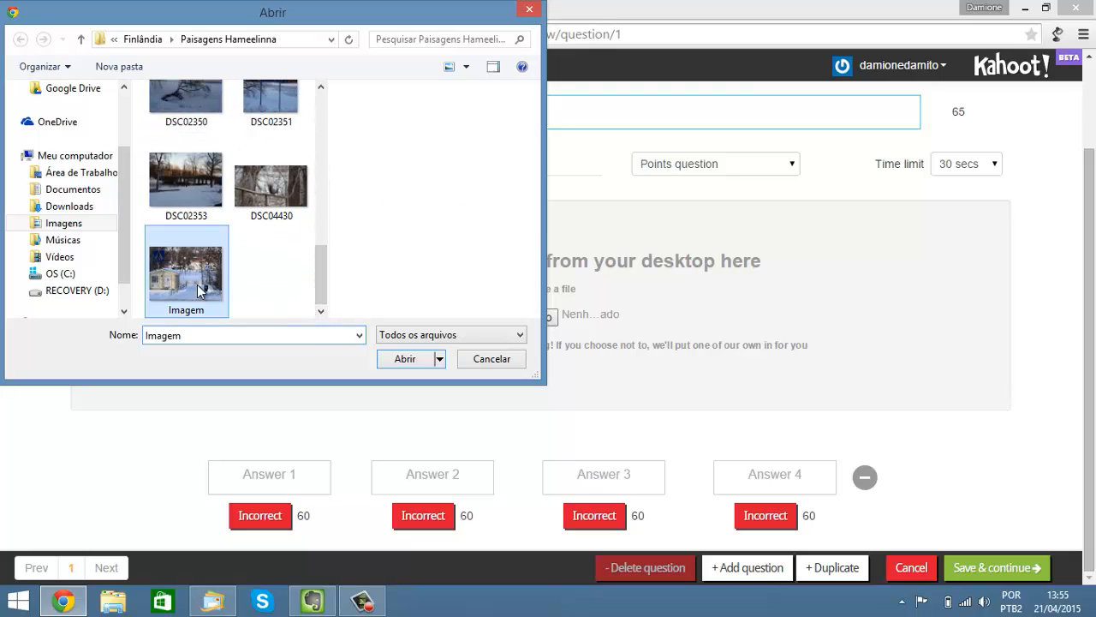
{"action": "left_click", "coordinate": [399, 360]}
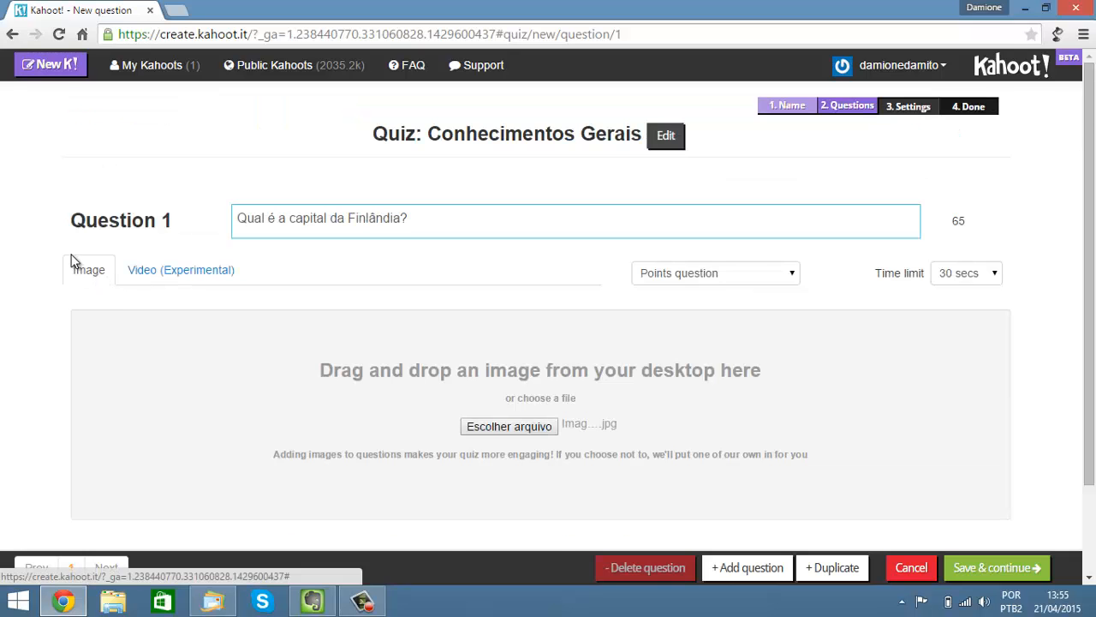
- Enter "Estocolmo" as answer 1 and "Tallin" as answer 2, marking each of them as correct
{"action": "scroll", "coordinate": [449, 346], "scroll_direction": "down", "scroll_amount": 6}
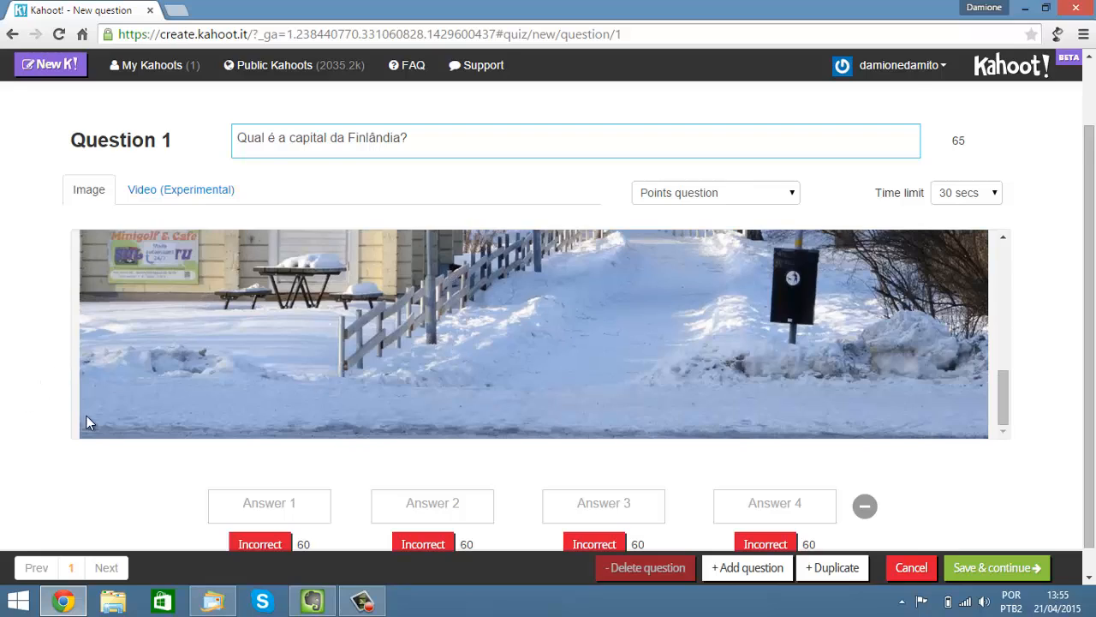
{"action": "scroll", "coordinate": [89, 411], "scroll_direction": "down", "scroll_amount": 1}
{"action": "left_click", "coordinate": [272, 468]}
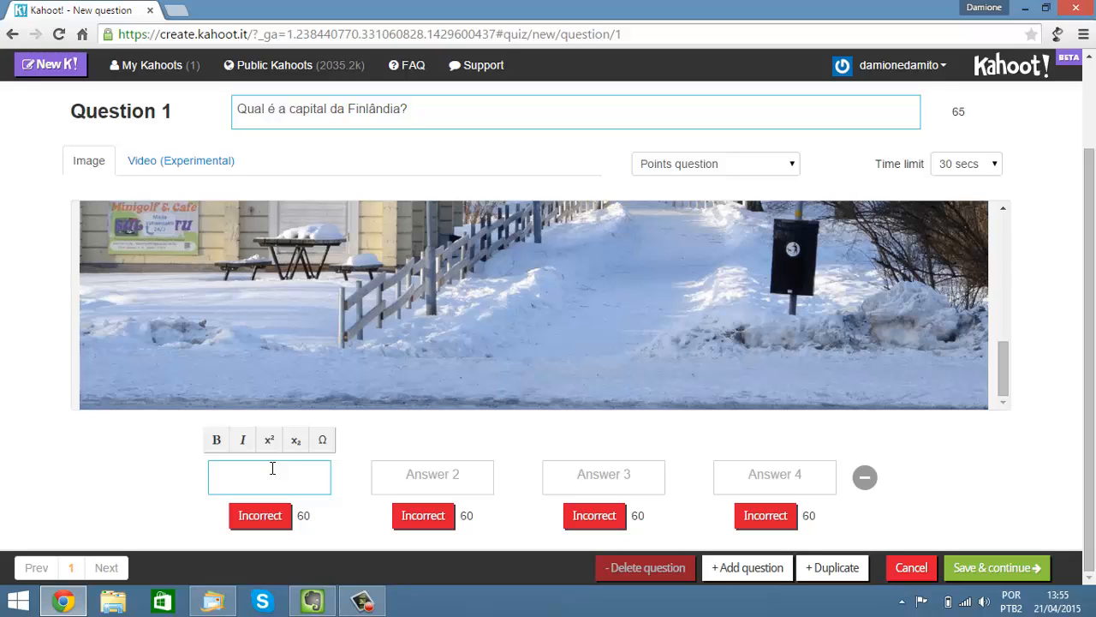
{"action": "type", "text": "Estocolmo"}
{"action": "left_click", "coordinate": [259, 517]}
{"action": "left_click", "coordinate": [473, 478]}
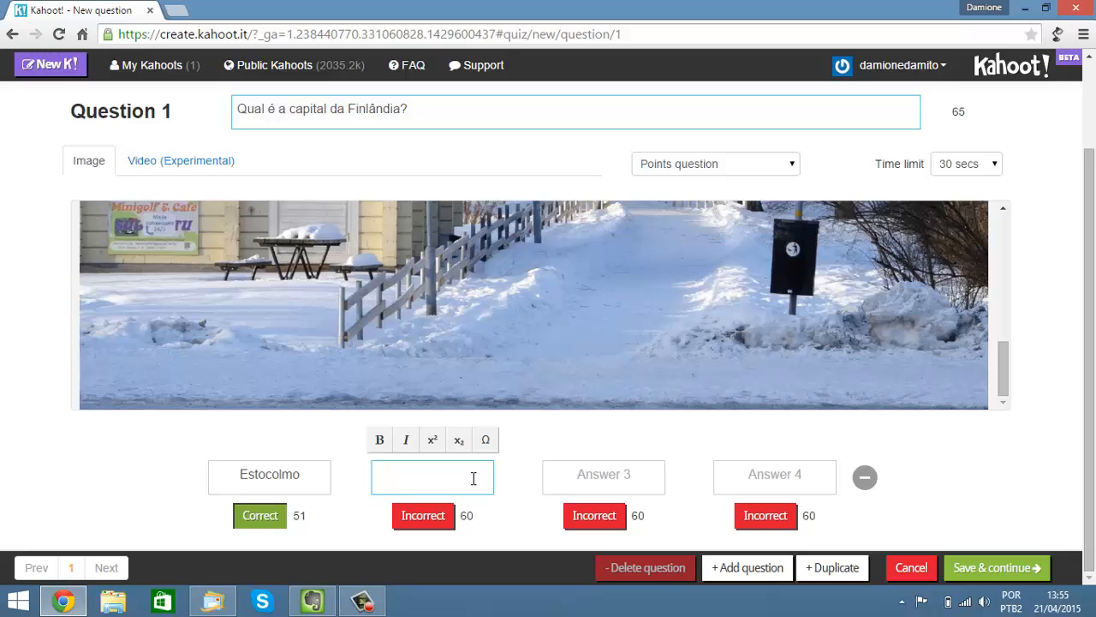
{"action": "type", "text": "Tallin"}
{"action": "left_click", "coordinate": [423, 518]}
- Enter "Helsink" as answer 3 and make it the only answer marked correct, switching Estocolmo and Tallin to incorrect
{"action": "left_click", "coordinate": [570, 482]}
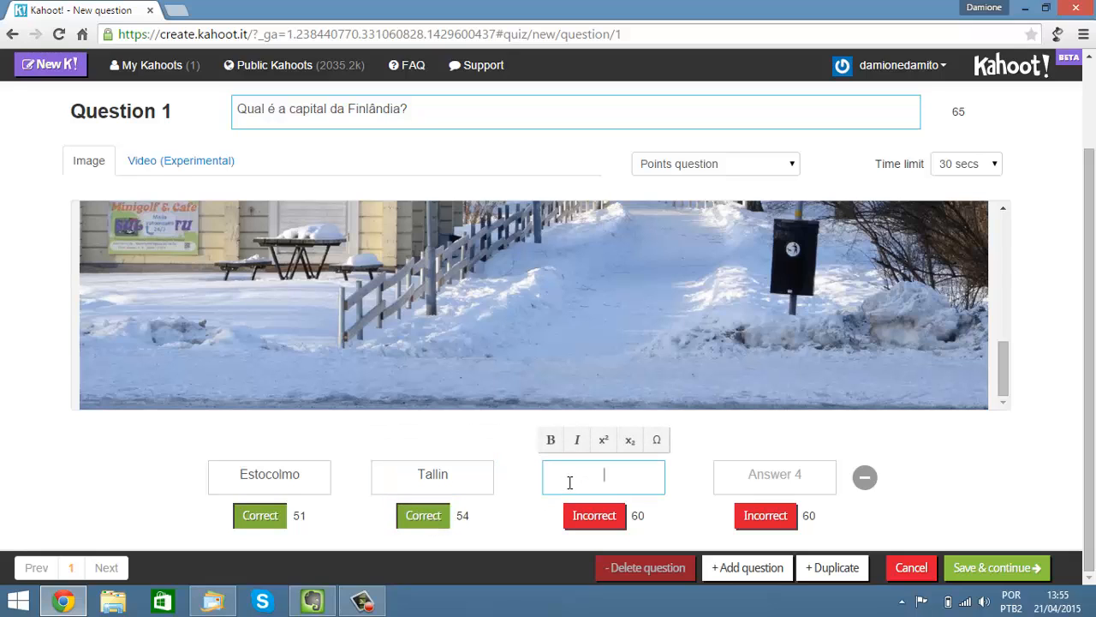
{"action": "type", "text": "Helsink"}
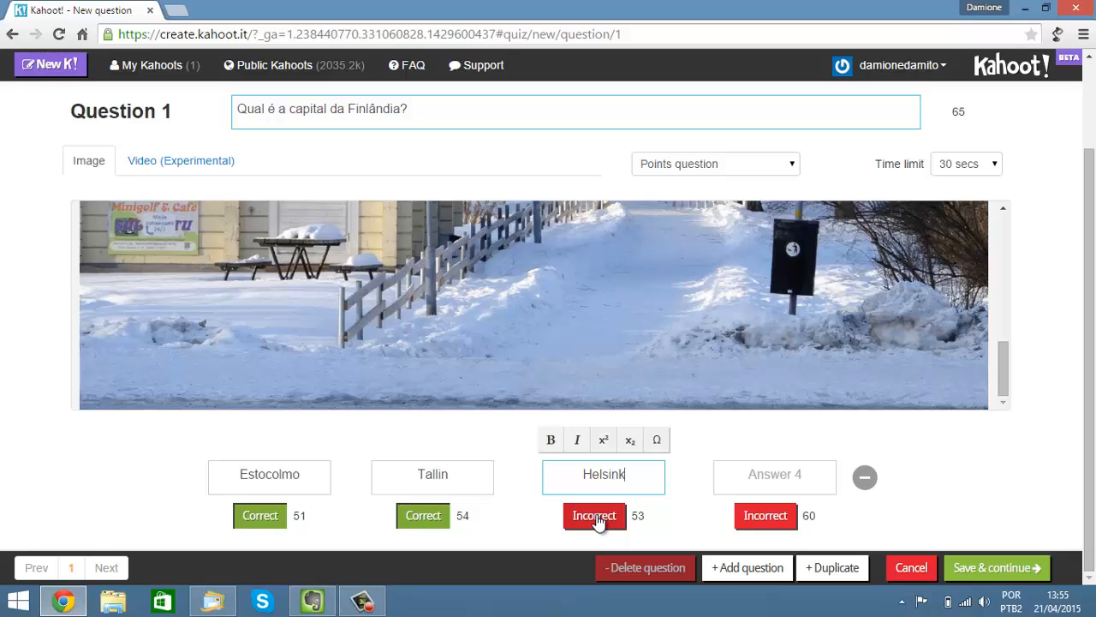
{"action": "left_click", "coordinate": [421, 516]}
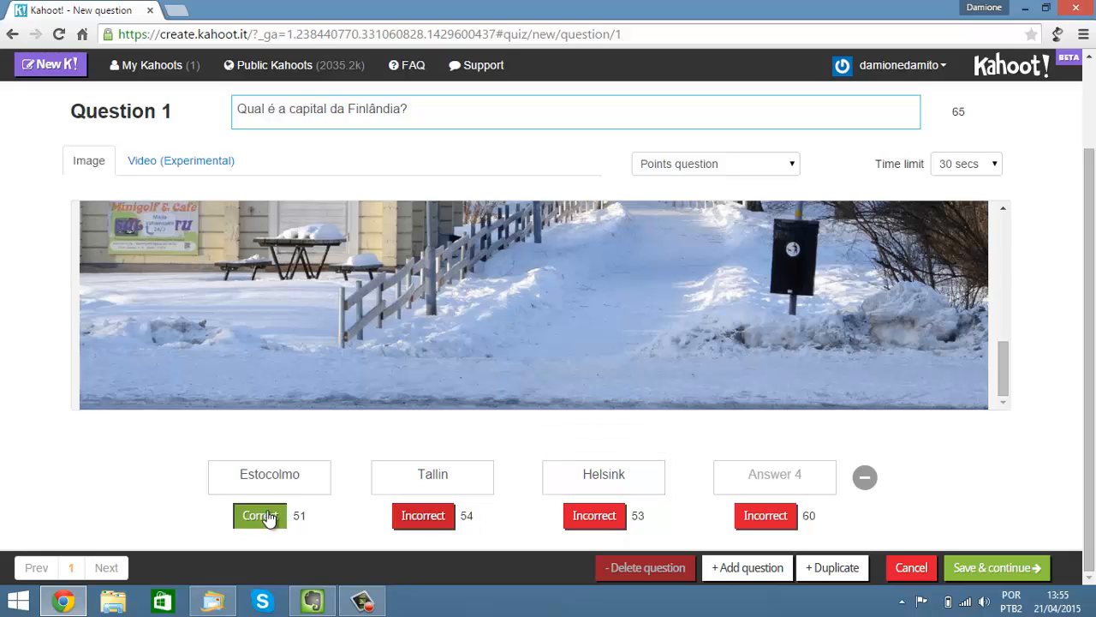
{"action": "left_click", "coordinate": [261, 515]}
{"action": "left_click", "coordinate": [592, 519]}
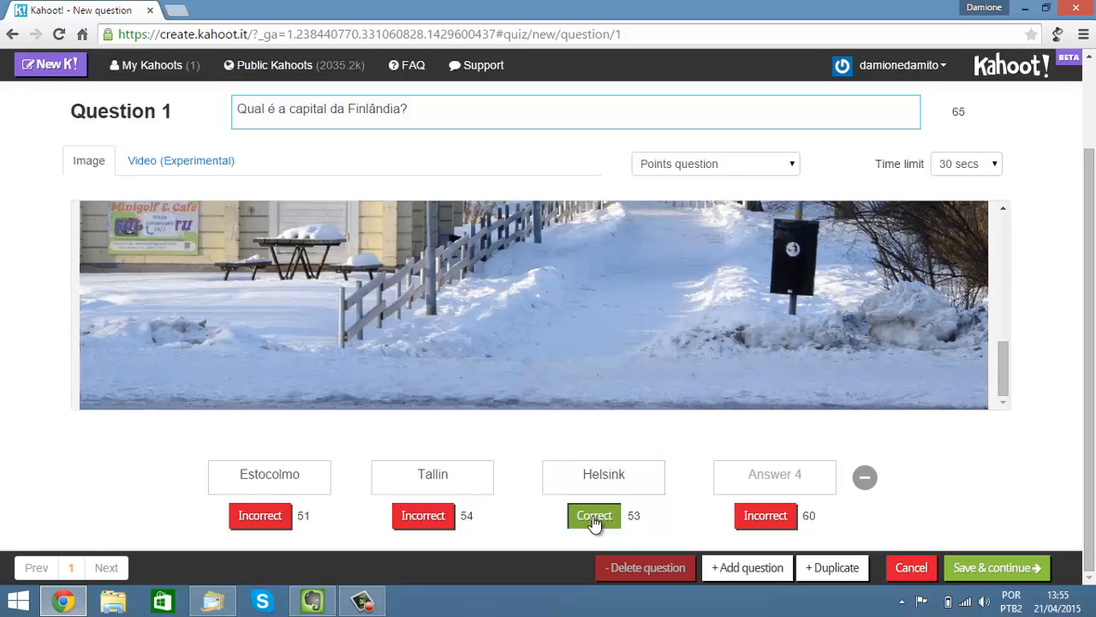
- Enter "Rio de Janeiro" as answer 4, leaving it marked incorrect
{"action": "left_click", "coordinate": [757, 485]}
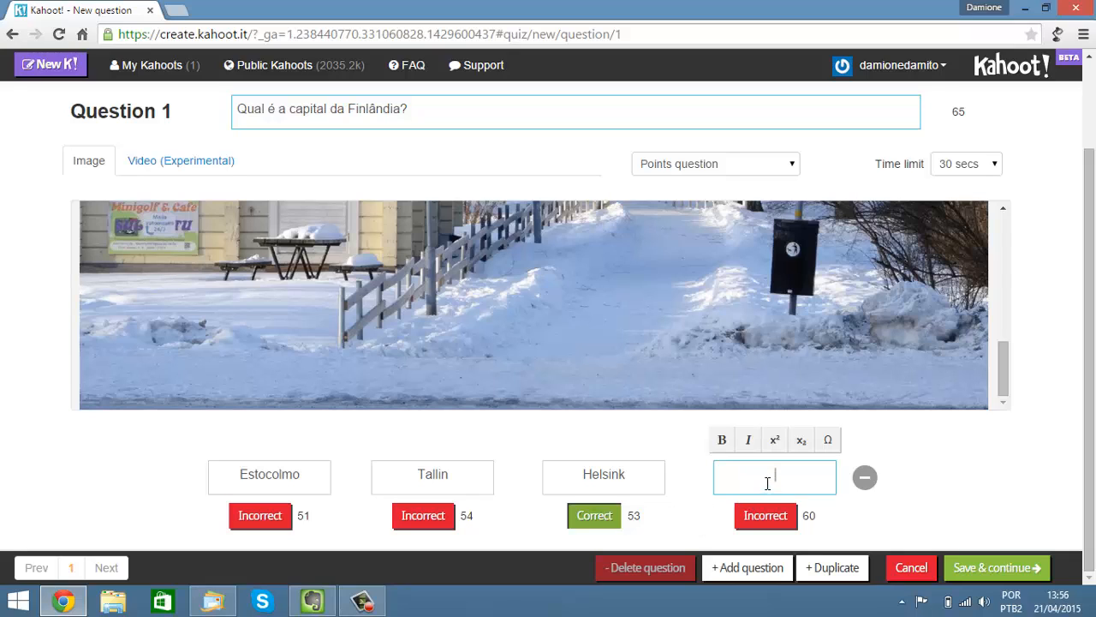
{"action": "type", "text": "Rio de Janeiro"}
{"action": "left_click", "coordinate": [939, 472]}
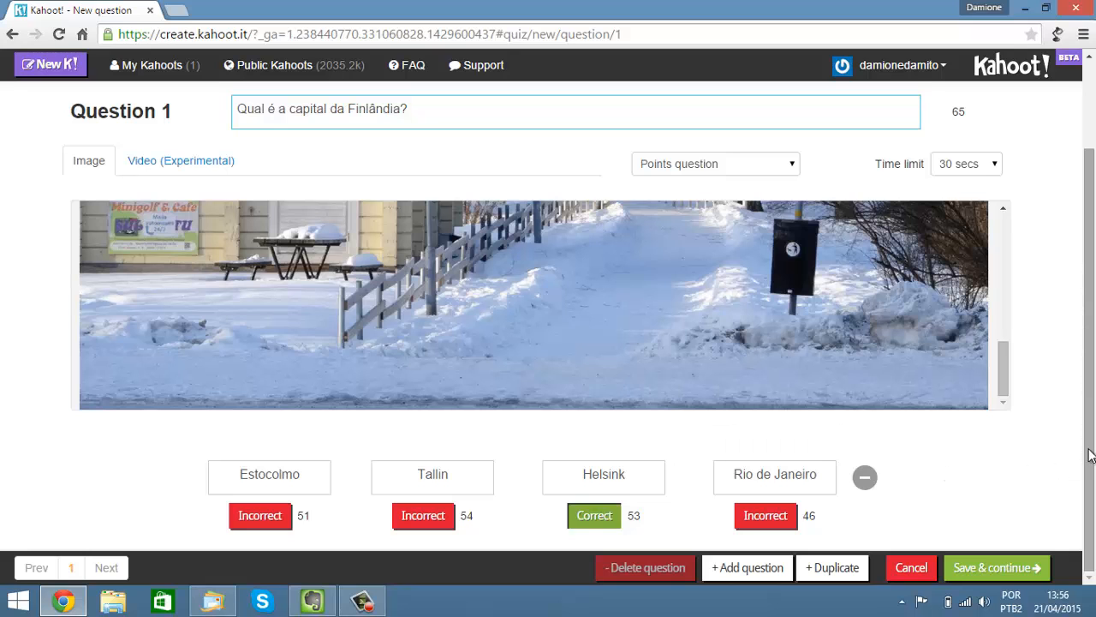
- Set question 1 as a points question with a 30-second time limit, and save it to continue to the quiz settings
{"action": "left_click_drag", "start_coordinate": [1089, 456], "coordinate": [1086, 334]}
{"action": "left_click", "coordinate": [789, 274]}
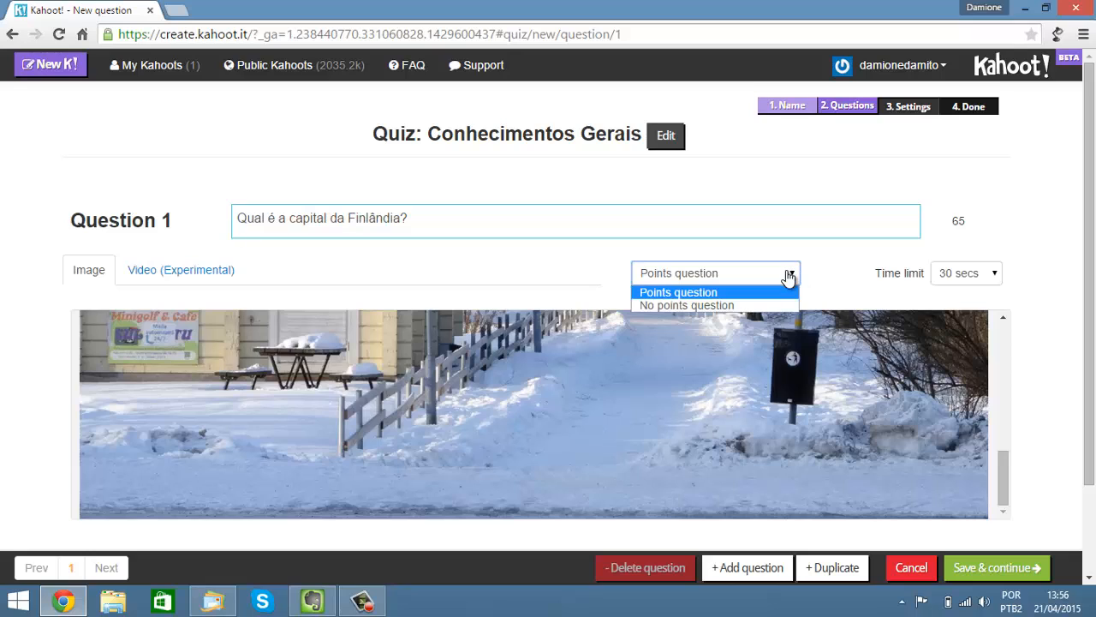
{"action": "left_click", "coordinate": [740, 293]}
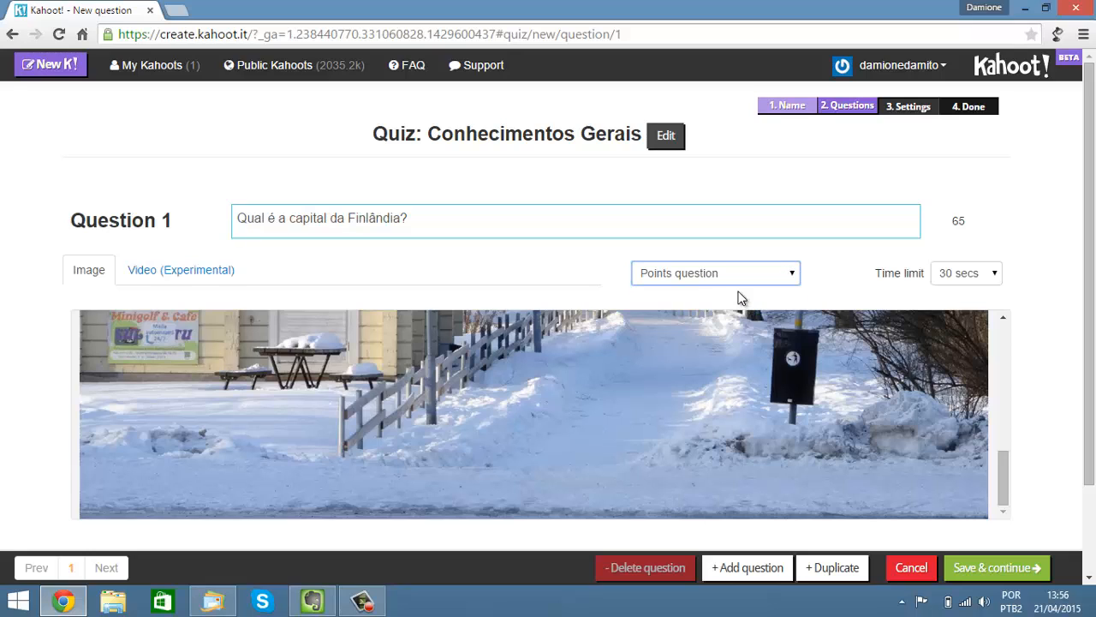
{"action": "left_click", "coordinate": [1008, 281]}
{"action": "left_click", "coordinate": [999, 277]}
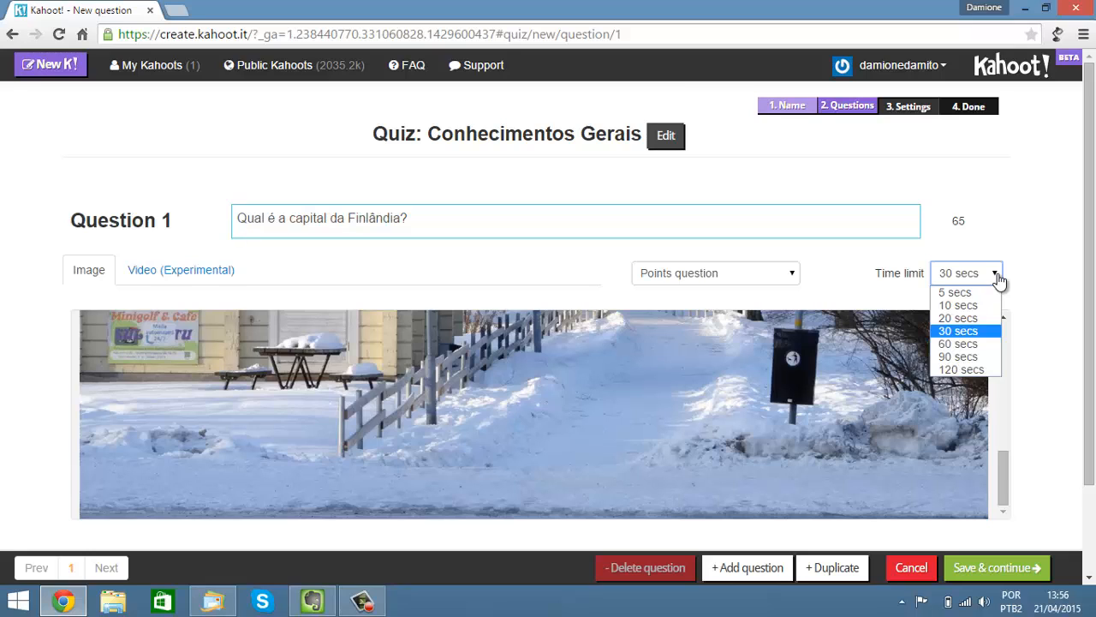
{"action": "left_click", "coordinate": [969, 330]}
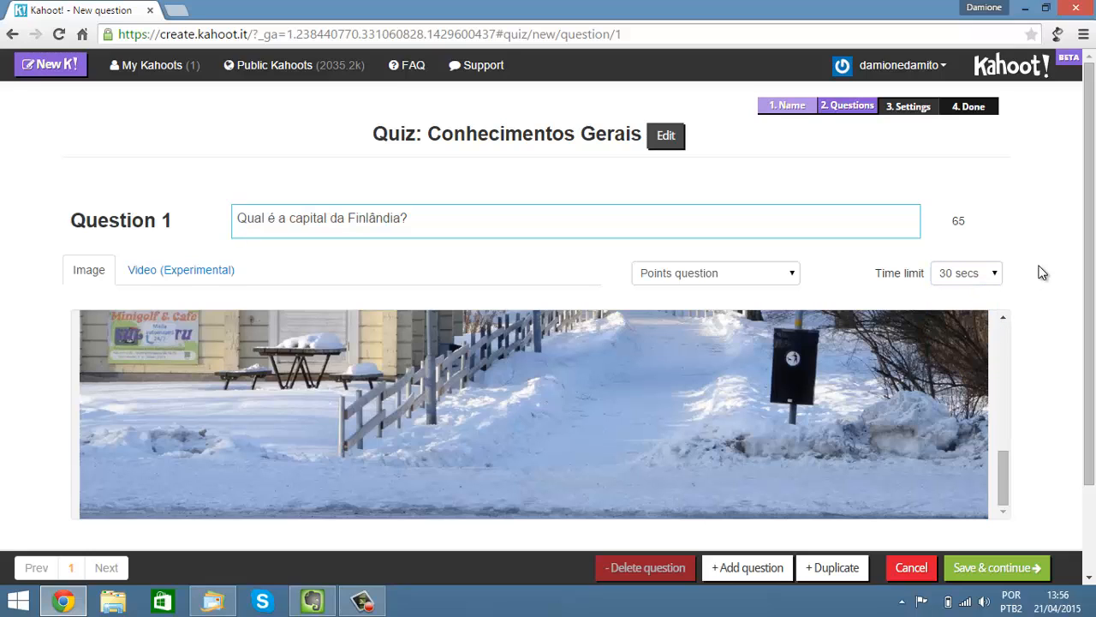
{"action": "left_click_drag", "start_coordinate": [1089, 336], "coordinate": [1090, 441]}
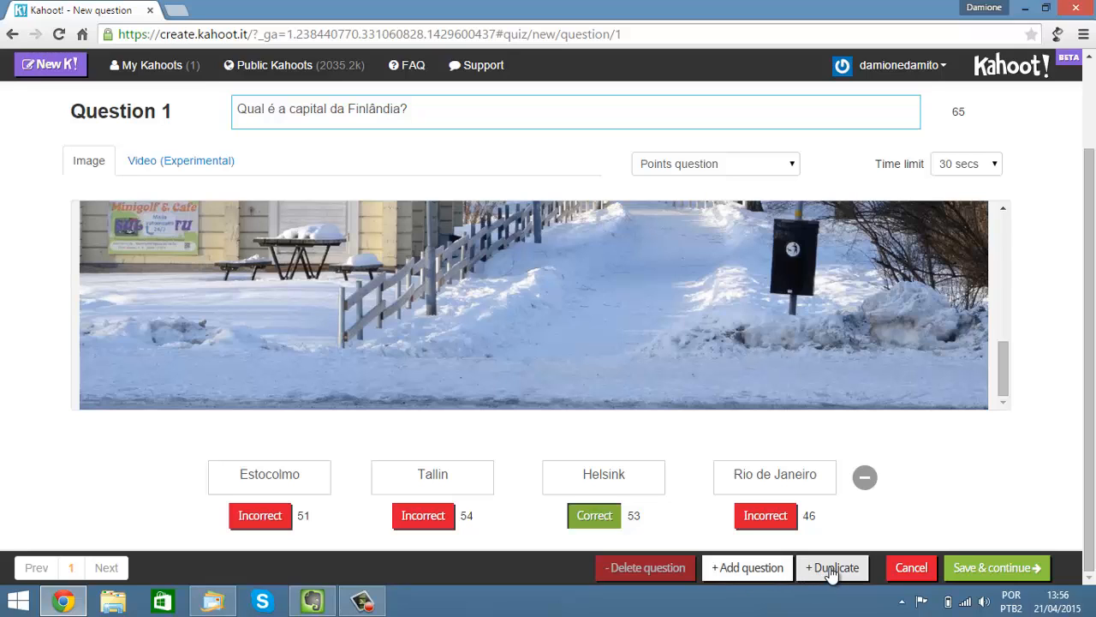
{"action": "left_click", "coordinate": [986, 569]}
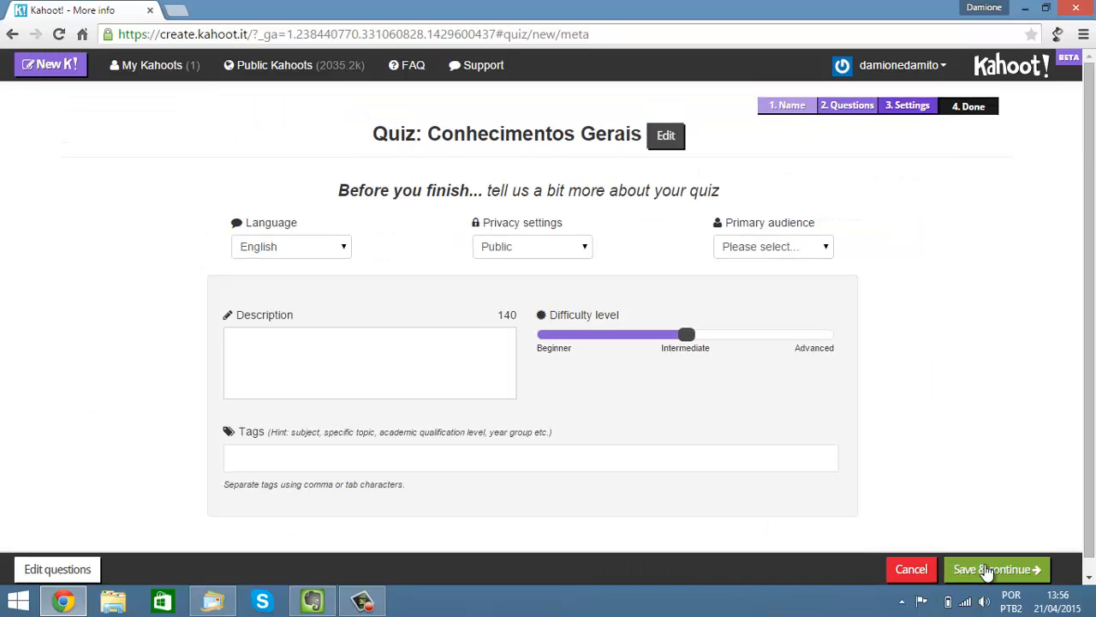
- Set the quiz language to Português, privacy to Public and primary audience to School, and save these settings with an empty description
{"action": "left_click", "coordinate": [297, 248]}
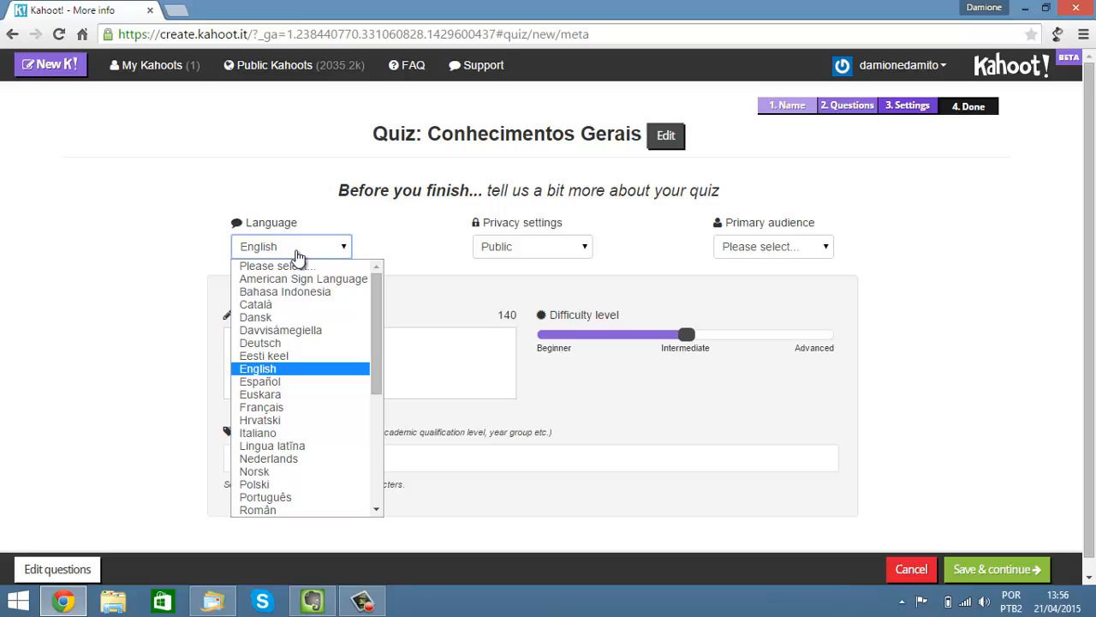
{"action": "left_click", "coordinate": [296, 500]}
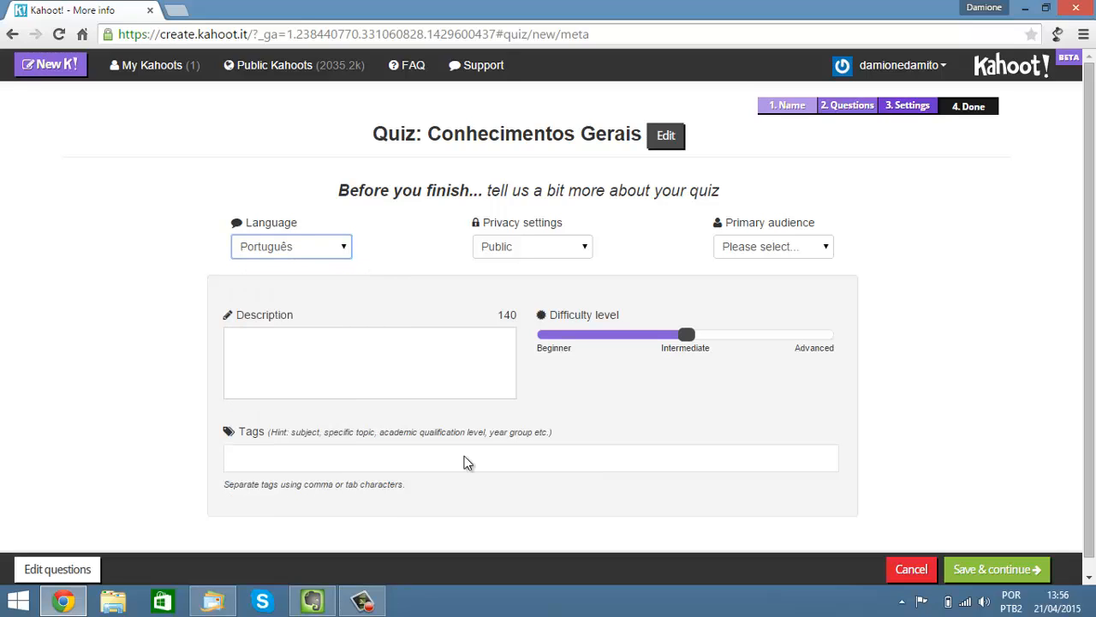
{"action": "left_click", "coordinate": [577, 254]}
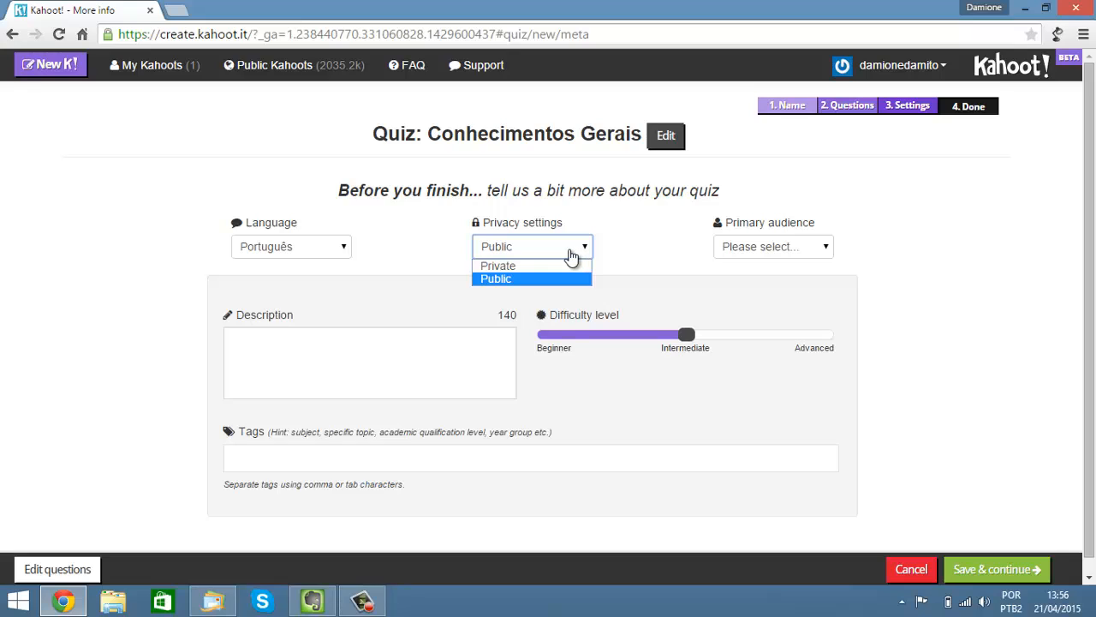
{"action": "left_click", "coordinate": [572, 257]}
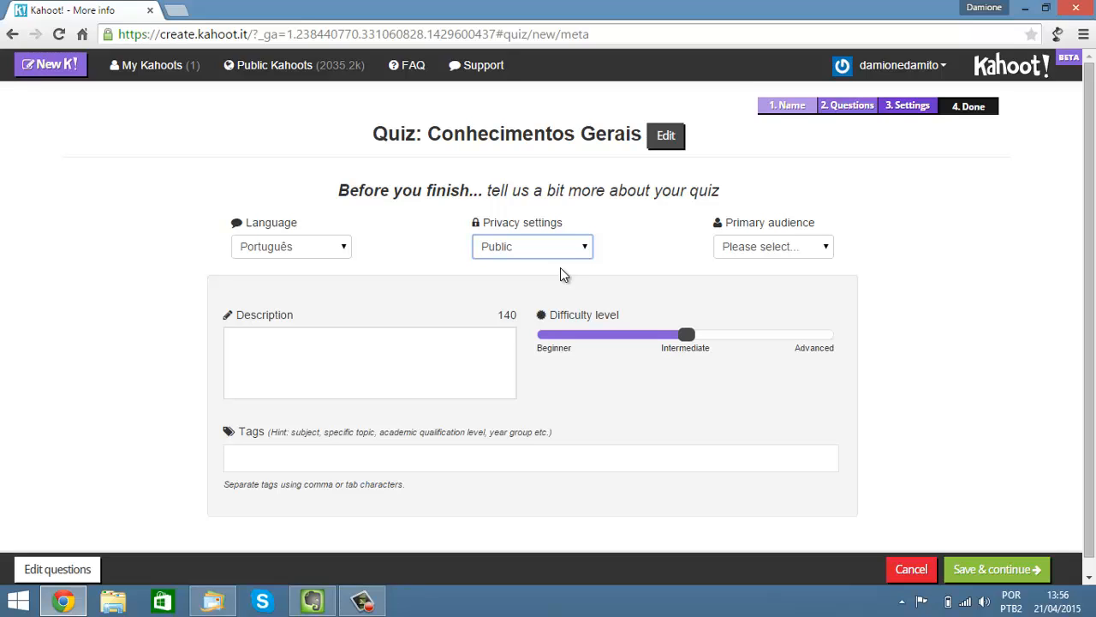
{"action": "left_click", "coordinate": [809, 254]}
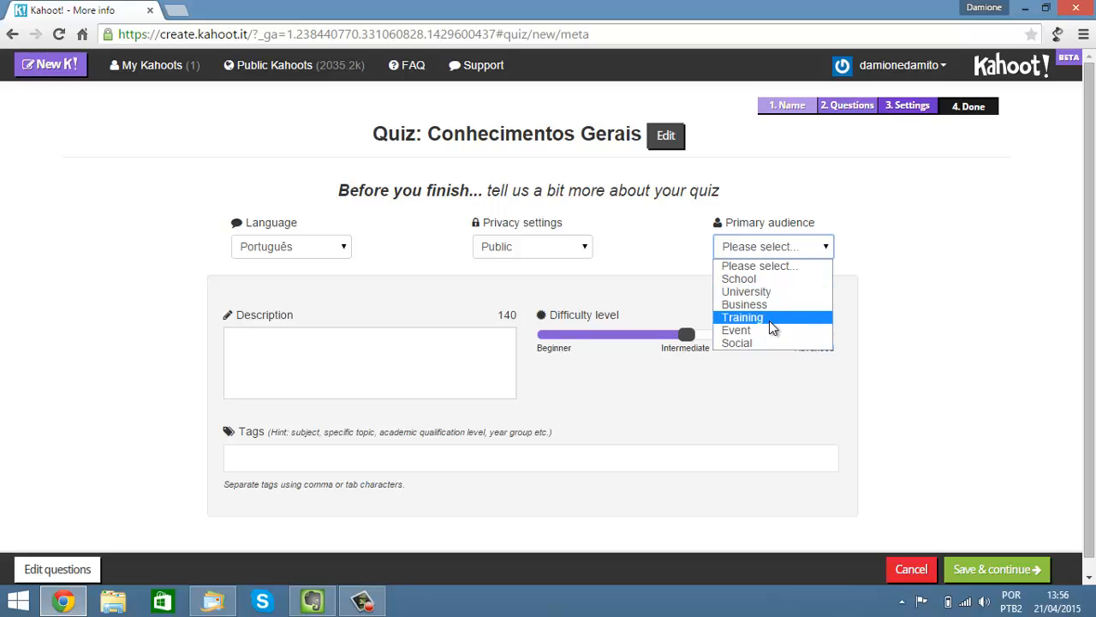
{"action": "left_click", "coordinate": [765, 283]}
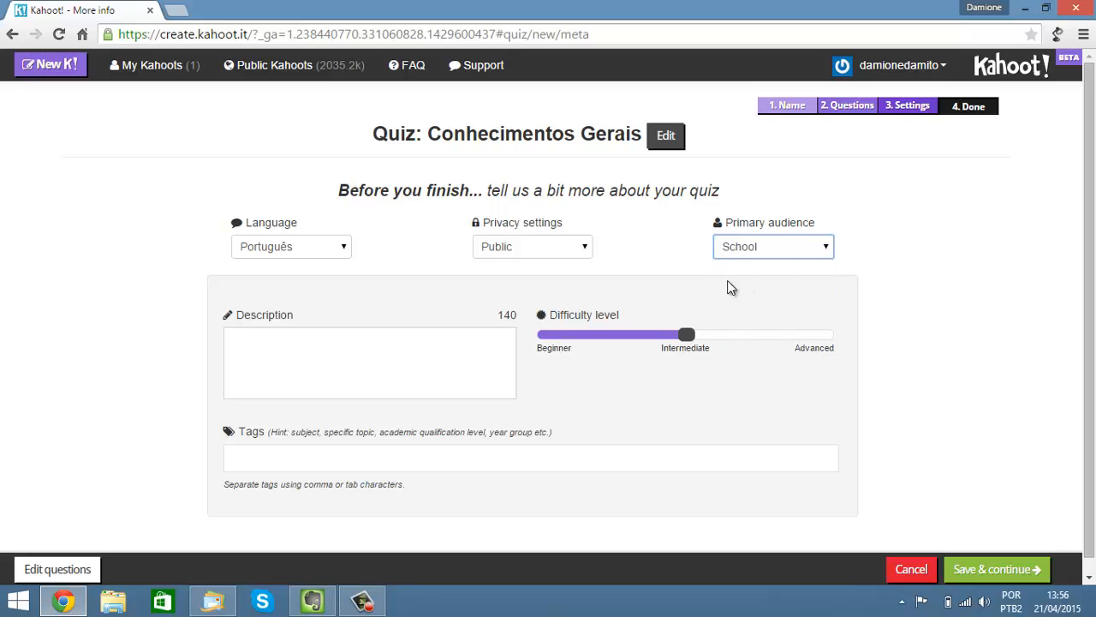
{"action": "left_click", "coordinate": [368, 339]}
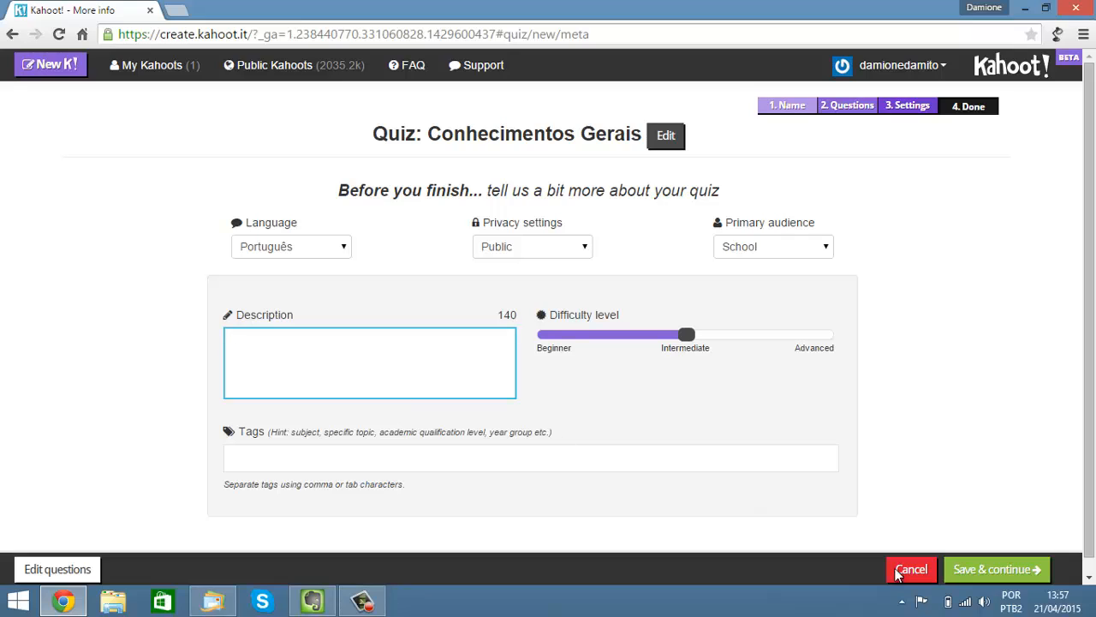
{"action": "left_click", "coordinate": [1000, 570]}
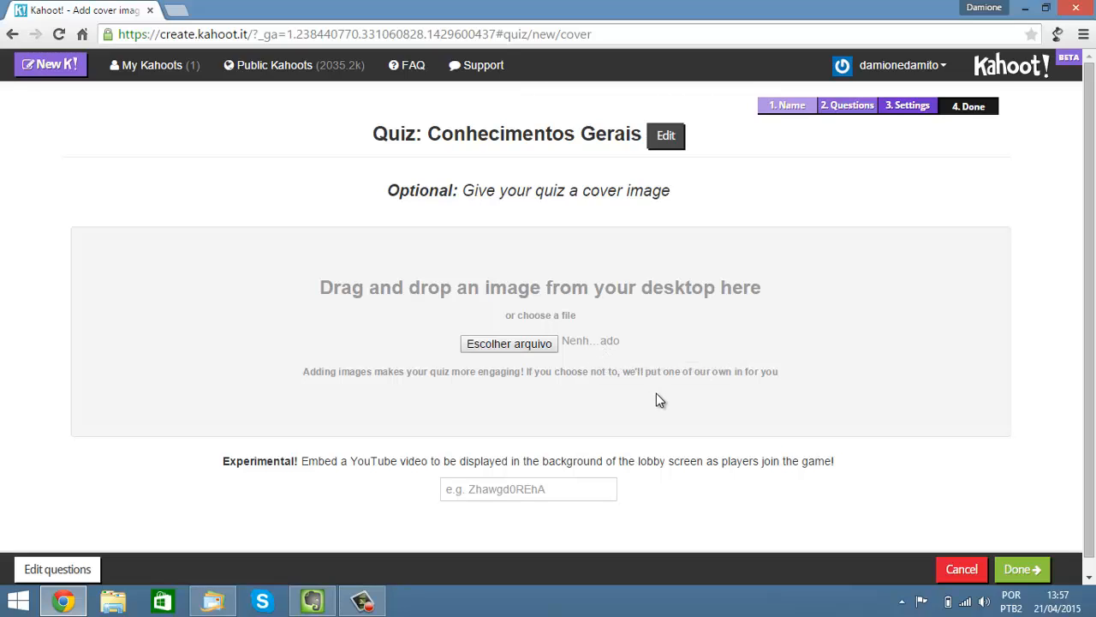
- Finish the quiz without a cover image and open it for playing
{"action": "left_click", "coordinate": [1018, 572]}
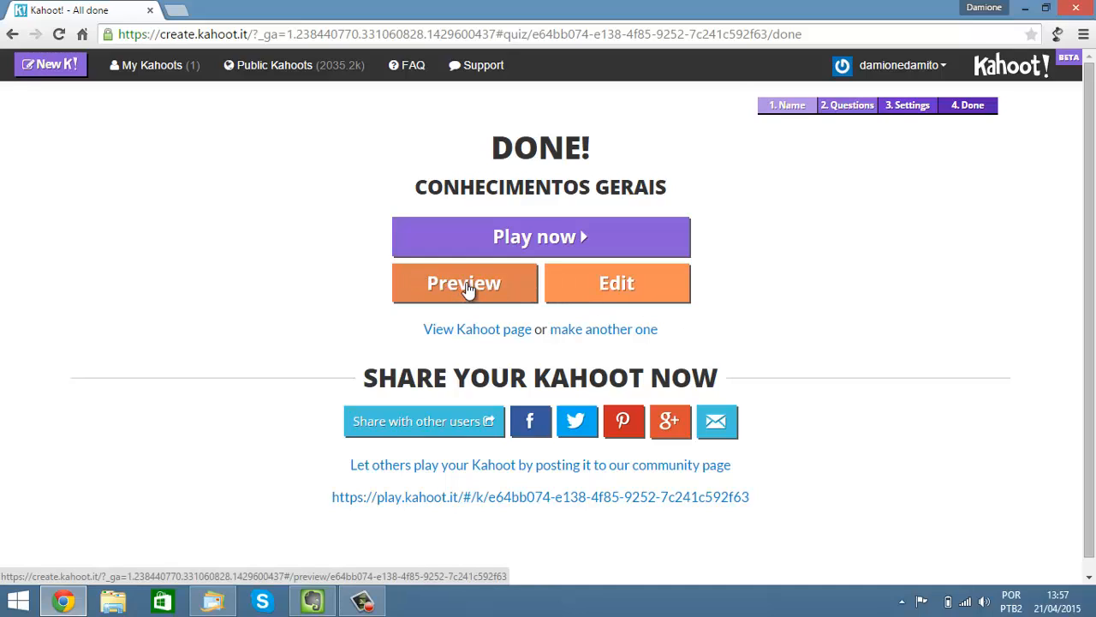
{"action": "left_click", "coordinate": [479, 246]}
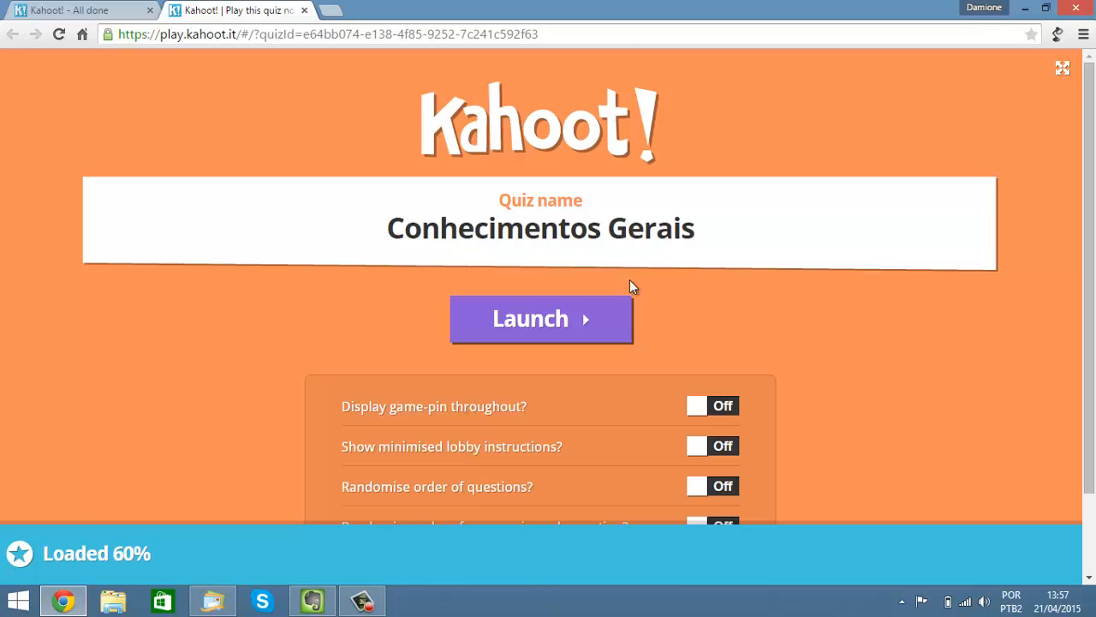
- Review the game options and launch the "Conhecimentos Gerais" quiz with the default settings
{"action": "scroll", "coordinate": [859, 350], "scroll_direction": "down", "scroll_amount": 2}
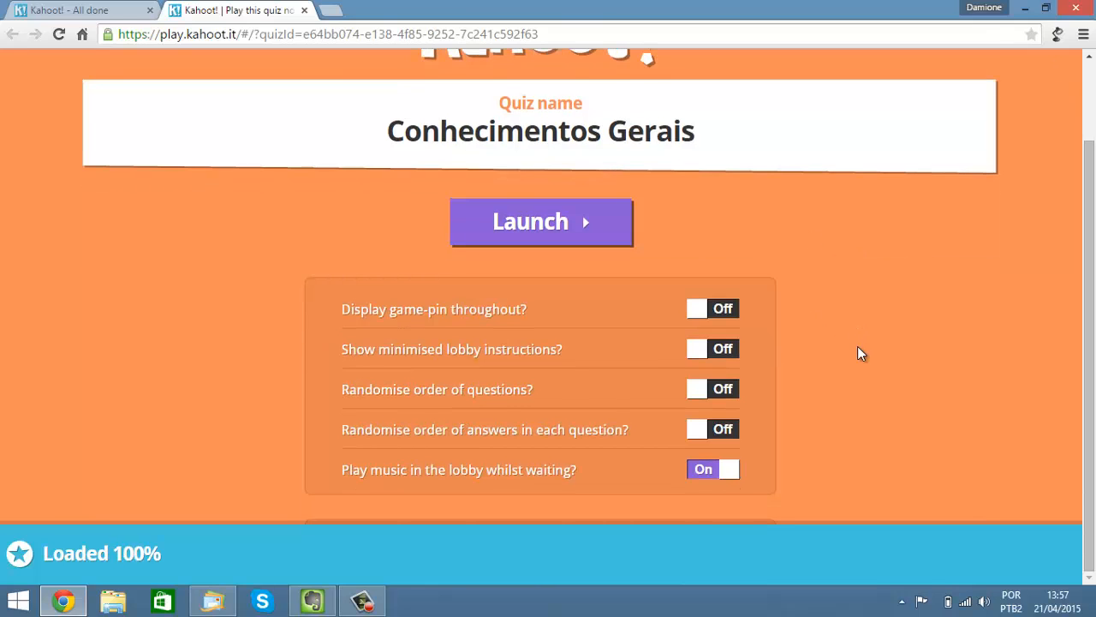
{"action": "scroll", "coordinate": [857, 346], "scroll_direction": "up", "scroll_amount": 2}
{"action": "scroll", "coordinate": [857, 346], "scroll_direction": "down", "scroll_amount": 2}
{"action": "scroll", "coordinate": [840, 331], "scroll_direction": "up", "scroll_amount": 2}
{"action": "scroll", "coordinate": [540, 287], "scroll_direction": "down", "scroll_amount": 2}
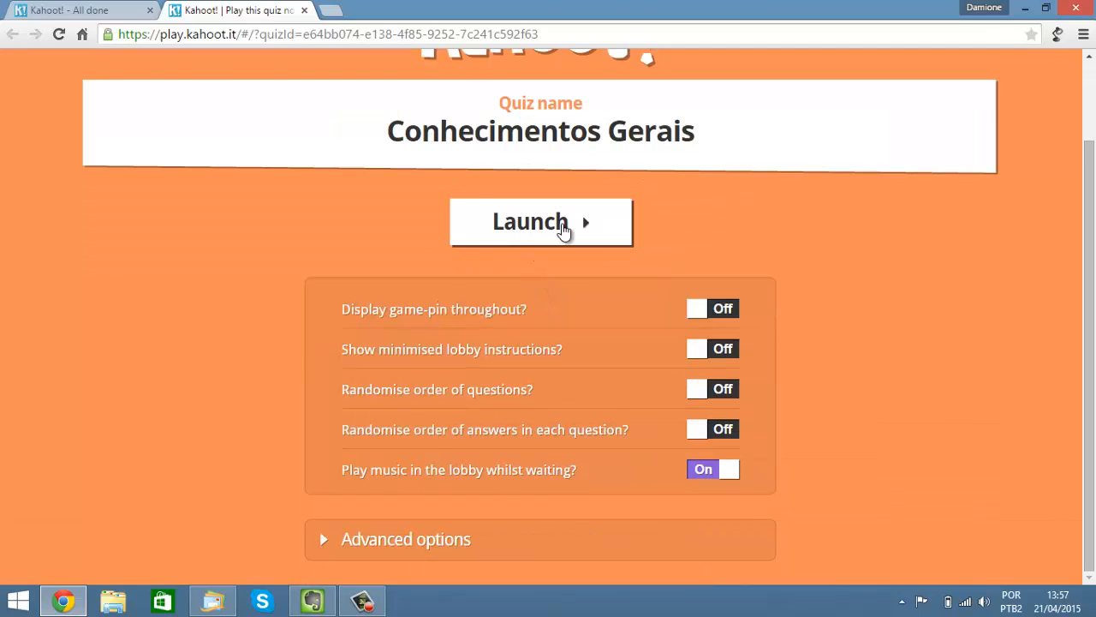
{"action": "scroll", "coordinate": [565, 257], "scroll_direction": "up", "scroll_amount": 2}
{"action": "left_click", "coordinate": [568, 313]}
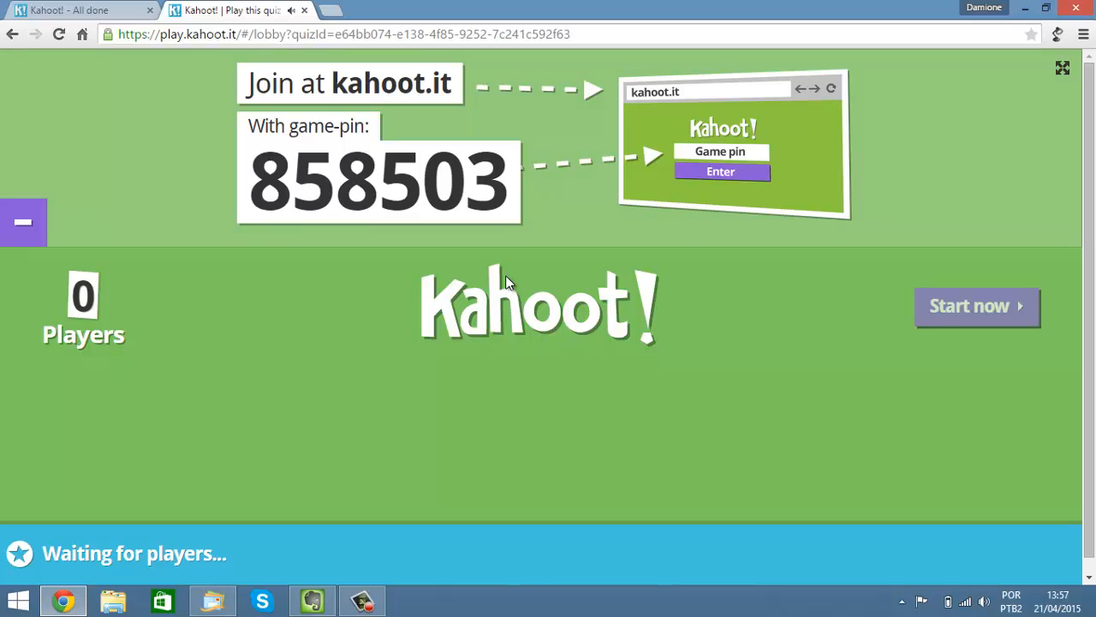
- Lower the computer's sound volume while the lobby music plays
{"action": "key", "text": "XF86AudioLowerVolume"}
{"action": "key", "text": "XF86AudioLowerVolume"}
{"action": "key", "text": "XF86AudioLowerVolume"}
{"action": "key", "text": "XF86AudioLowerVolume"}
{"action": "key", "text": "XF86AudioLowerVolume"}
{"action": "key", "text": "XF86AudioLowerVolume"}
{"action": "key", "text": "XF86AudioLowerVolume"}
{"action": "key", "text": "XF86AudioLowerVolume"}
{"action": "key", "text": "XF86AudioLowerVolume"}
{"action": "key", "text": "XF86AudioLowerVolume"}
{"action": "key", "text": "XF86AudioLowerVolume"}
{"action": "key", "text": "XF86AudioLowerVolume"}
{"action": "key", "text": "XF86AudioLowerVolume"}
{"action": "key", "text": "XF86AudioLowerVolume"}
{"action": "key", "text": "XF86AudioLowerVolume"}
{"action": "key", "text": "XF86AudioLowerVolume"}
{"action": "key", "text": "XF86AudioLowerVolume"}
{"action": "key", "text": "XF86AudioLowerVolume"}
{"action": "key", "text": "XF86AudioLowerVolume"}
{"action": "key", "text": "XF86AudioLowerVolume"}
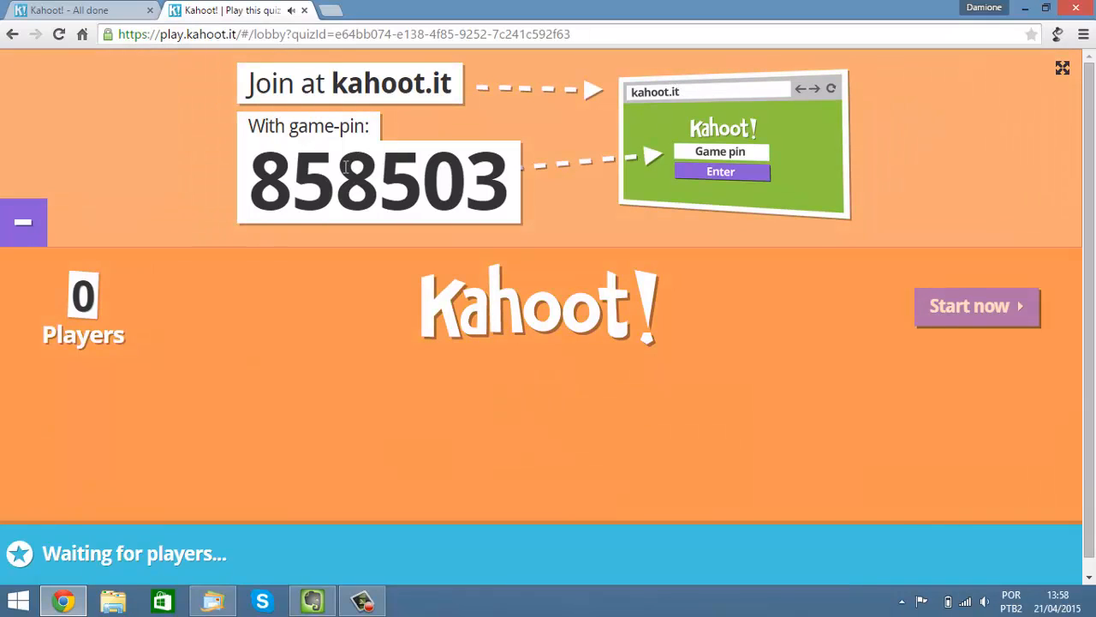
- Highlight the join address and the game pin in the lobby to point them out
{"action": "left_click_drag", "start_coordinate": [333, 86], "coordinate": [452, 83]}
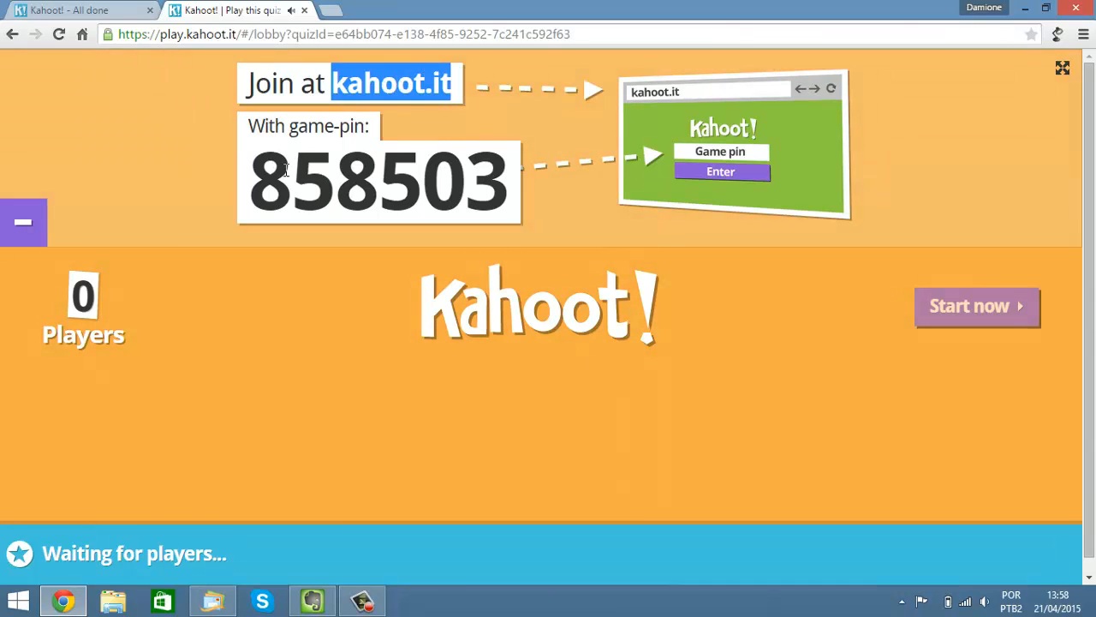
{"action": "left_click_drag", "start_coordinate": [256, 173], "coordinate": [495, 180]}
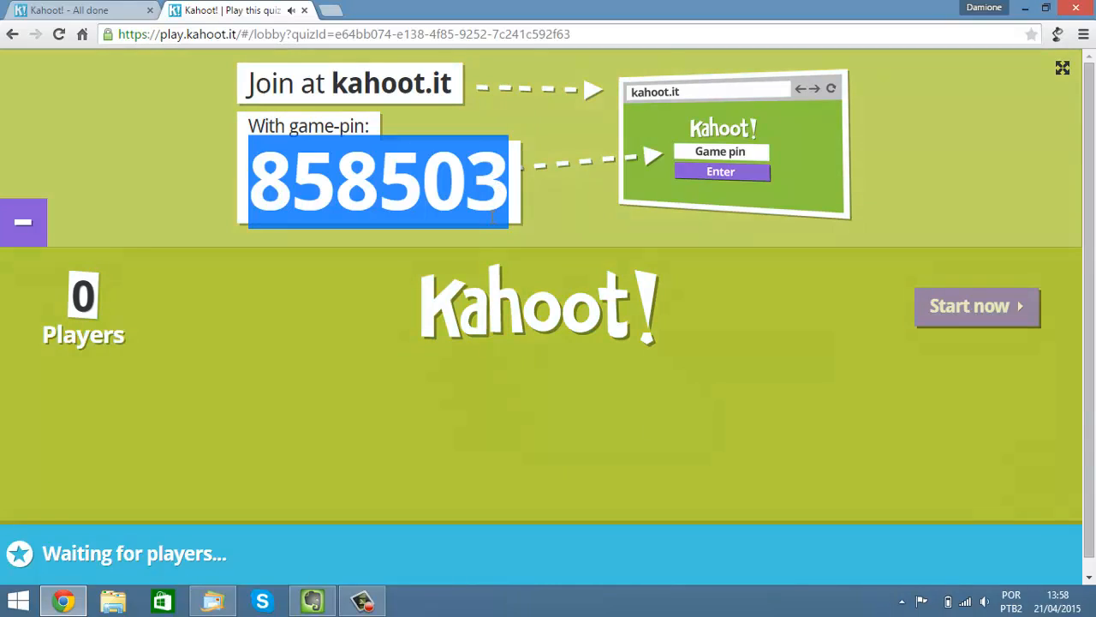
{"action": "left_click", "coordinate": [489, 224]}
{"action": "left_click_drag", "start_coordinate": [508, 185], "coordinate": [267, 189]}
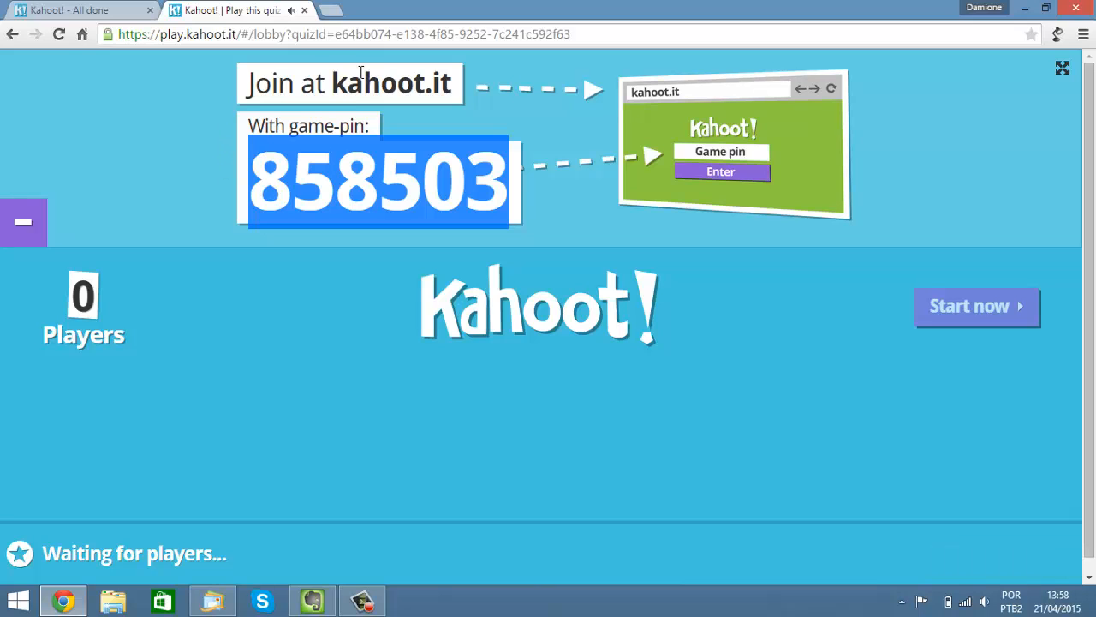
- Copy the join address from the lobby and open kahoot.it in a new browser tab
{"action": "left_click_drag", "start_coordinate": [336, 82], "coordinate": [457, 86]}
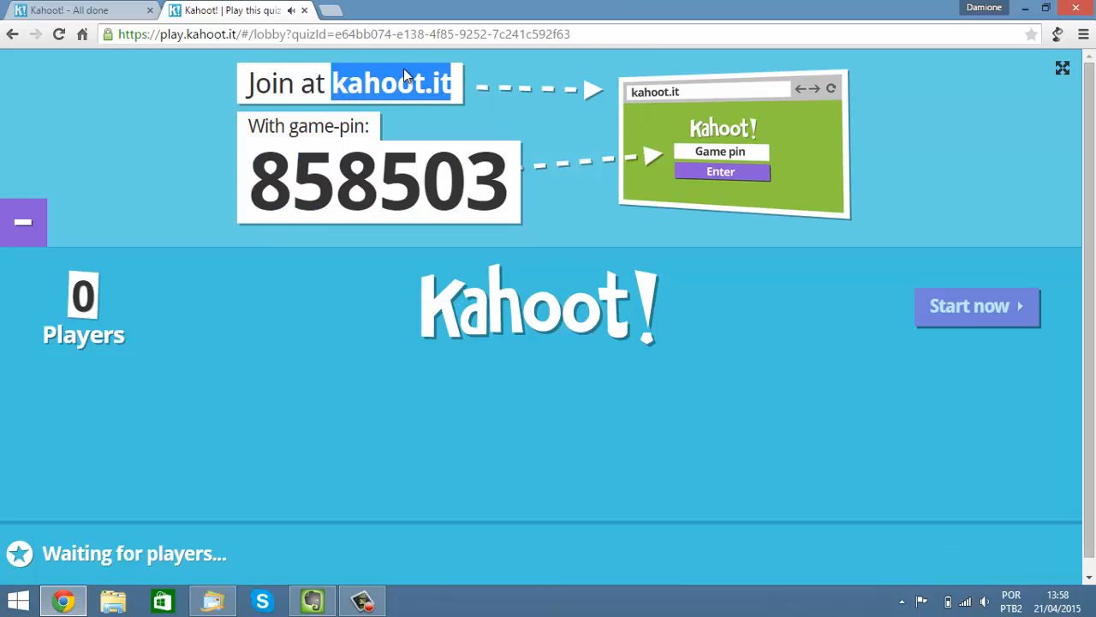
{"action": "left_click", "coordinate": [333, 14]}
{"action": "key", "text": "ctrl+v"}
{"action": "key", "text": "ctrl+v"}
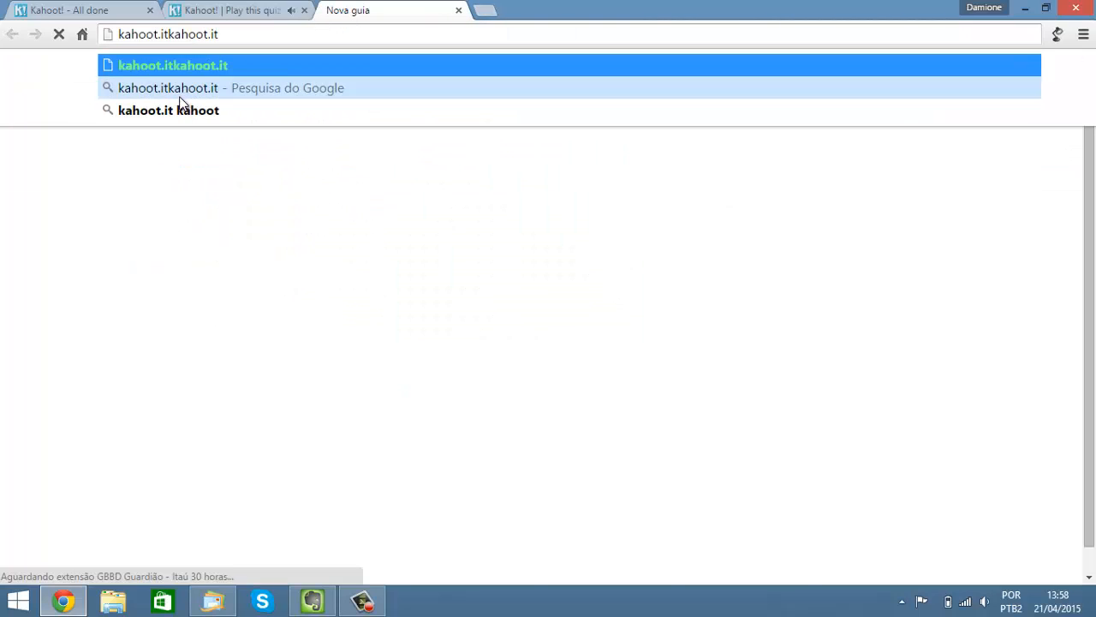
{"action": "key", "text": "BackSpace"}
{"action": "key", "text": "BackSpace"}
{"action": "key", "text": "BackSpace"}
{"action": "key", "text": "BackSpace"}
{"action": "key", "text": "BackSpace"}
{"action": "key", "text": "BackSpace"}
{"action": "key", "text": "BackSpace"}
{"action": "key", "text": "BackSpace"}
{"action": "key", "text": "BackSpace"}
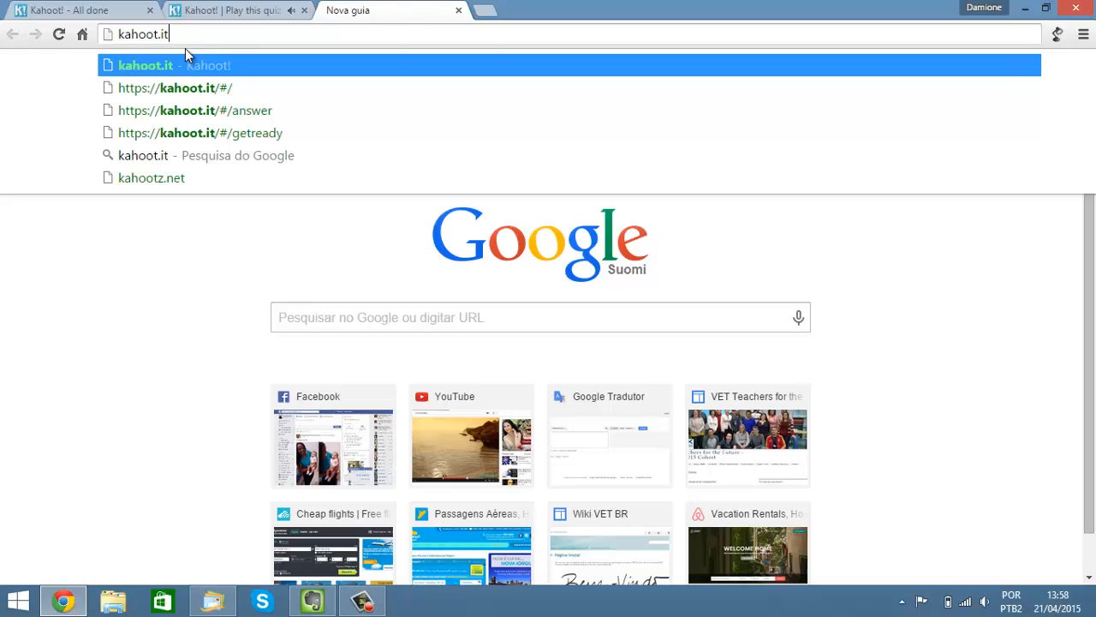
{"action": "key", "text": "Return"}
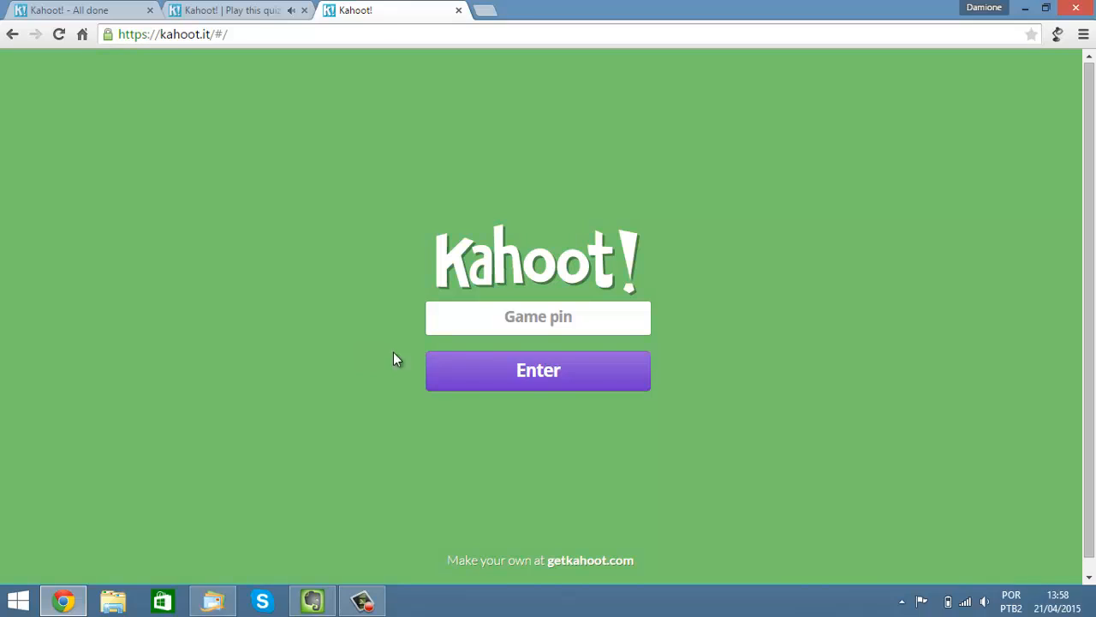
- Copy the game pin from the lobby and submit it in the game pin field on the kahoot.it page
{"action": "left_click", "coordinate": [240, 7]}
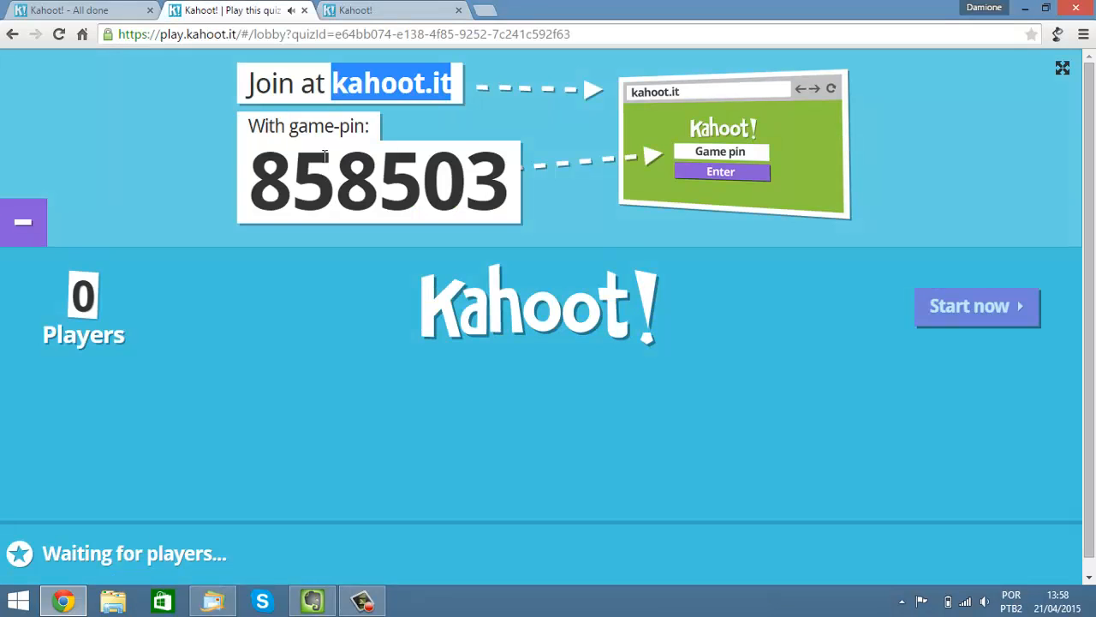
{"action": "left_click_drag", "start_coordinate": [267, 171], "coordinate": [494, 170]}
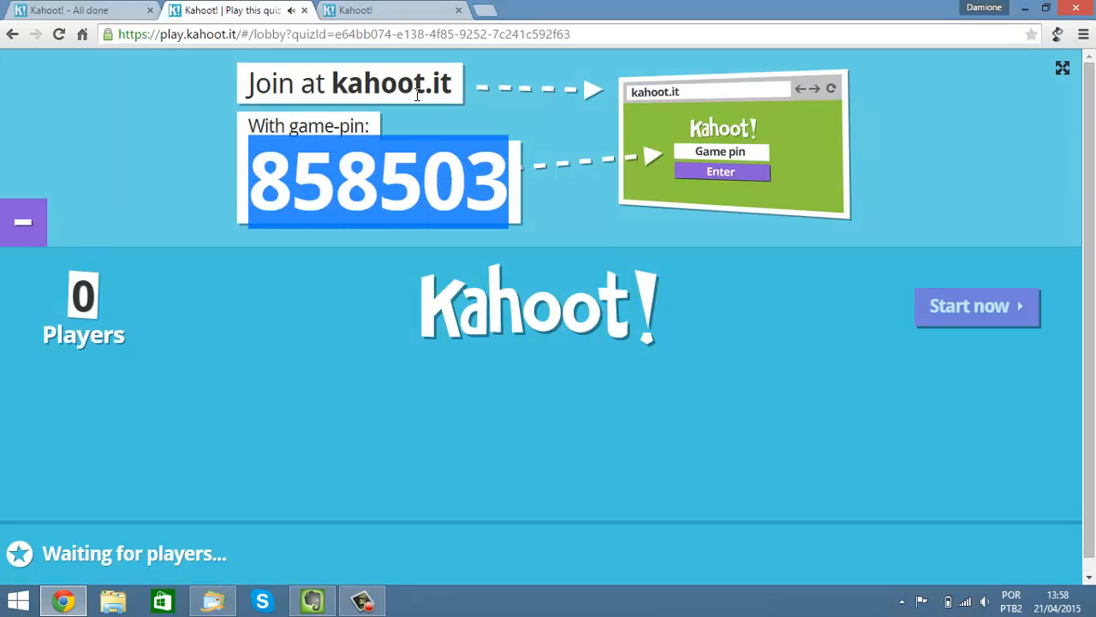
{"action": "key", "text": "ctrl+c"}
{"action": "left_click", "coordinate": [356, 10]}
{"action": "key", "text": "ctrl+v"}
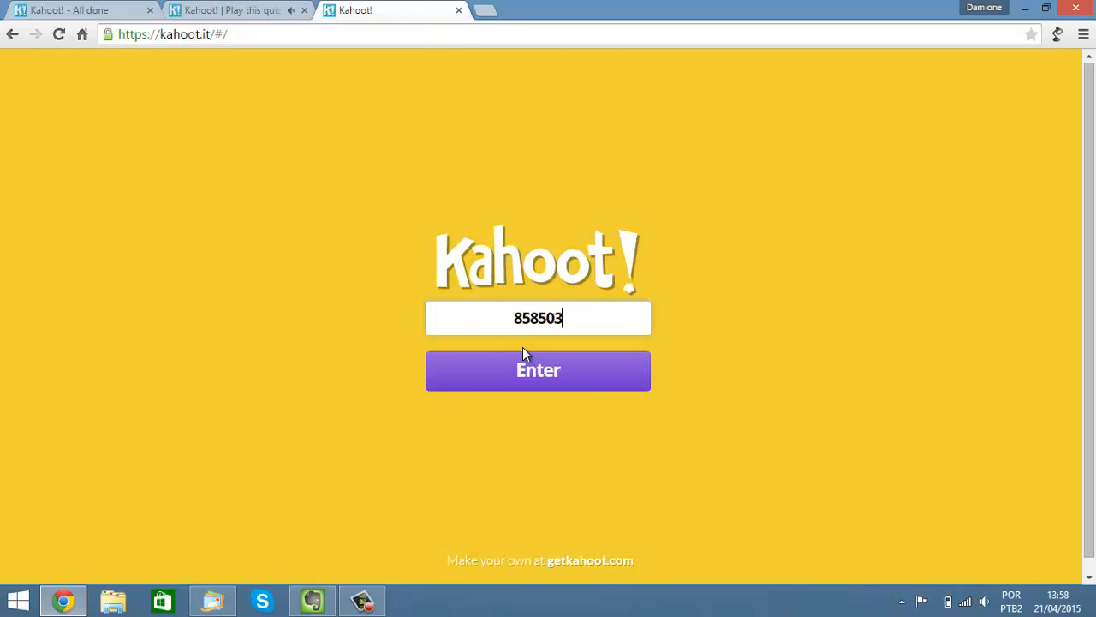
{"action": "left_click", "coordinate": [535, 369]}
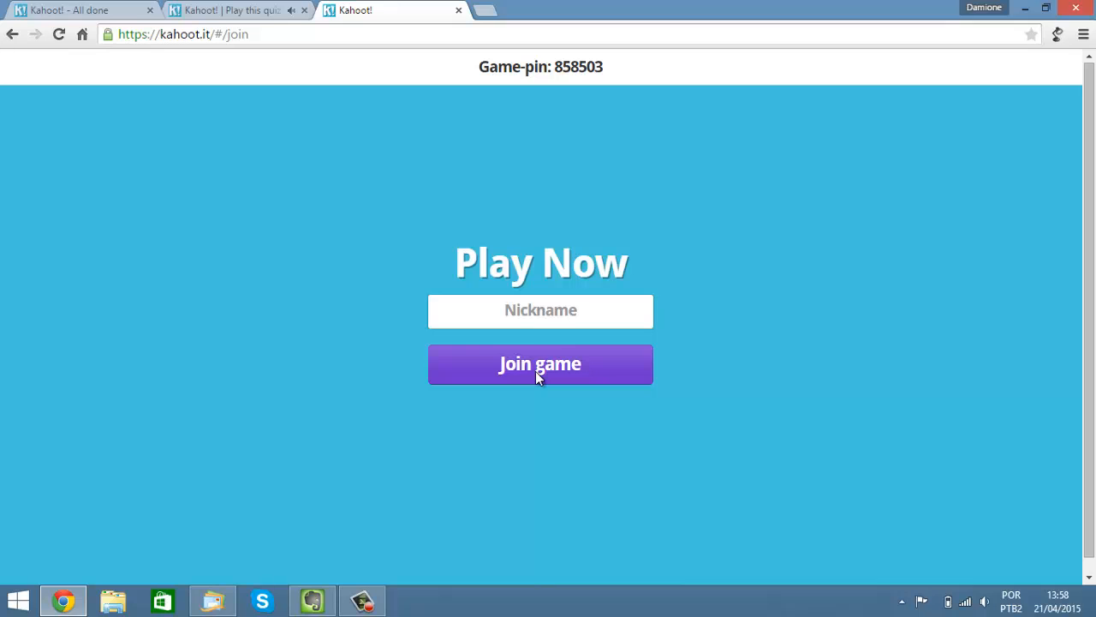
- Join the game with the nickname "Aluno" and check the player's entry in the host lobby
{"action": "left_click", "coordinate": [568, 314]}
{"action": "type", "text": "Aluno"}
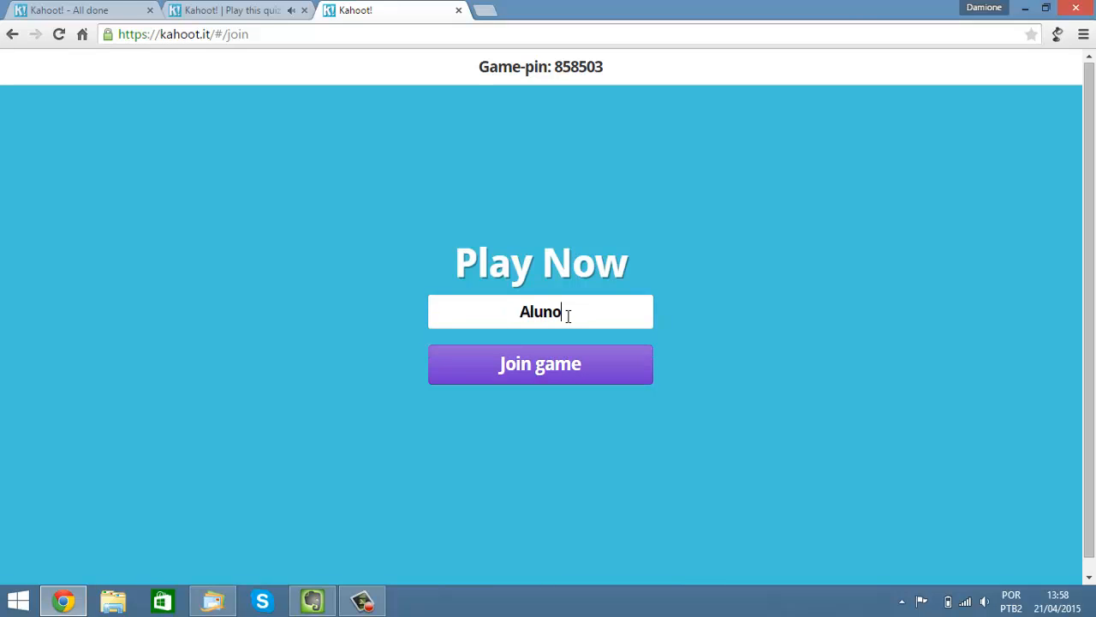
{"action": "left_click", "coordinate": [546, 363]}
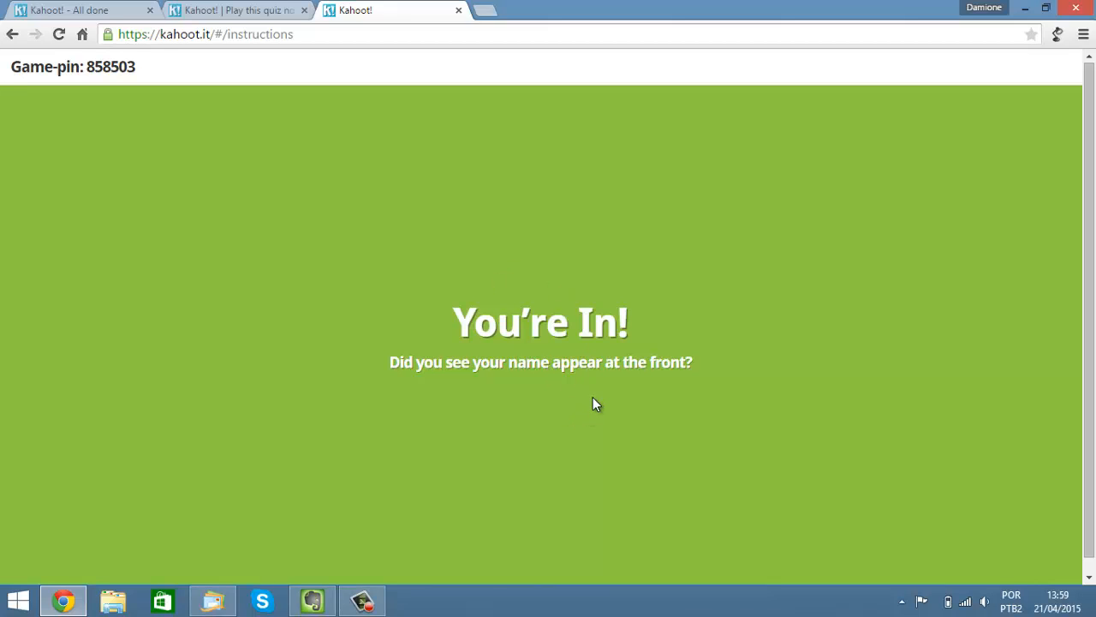
{"action": "left_click", "coordinate": [279, 9]}
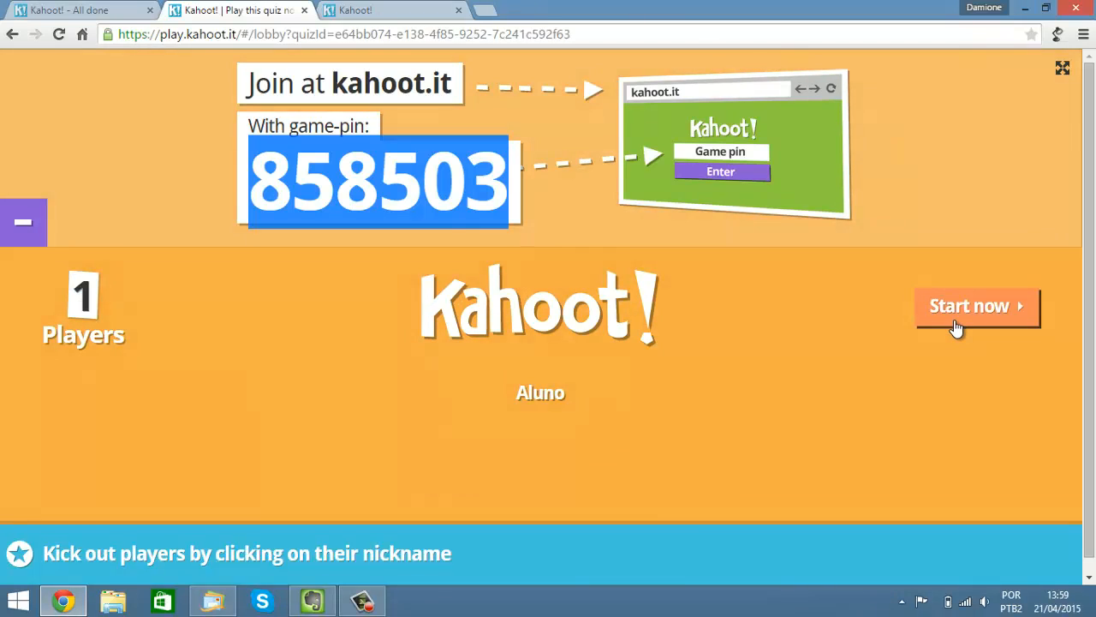
{"action": "left_click", "coordinate": [362, 12]}
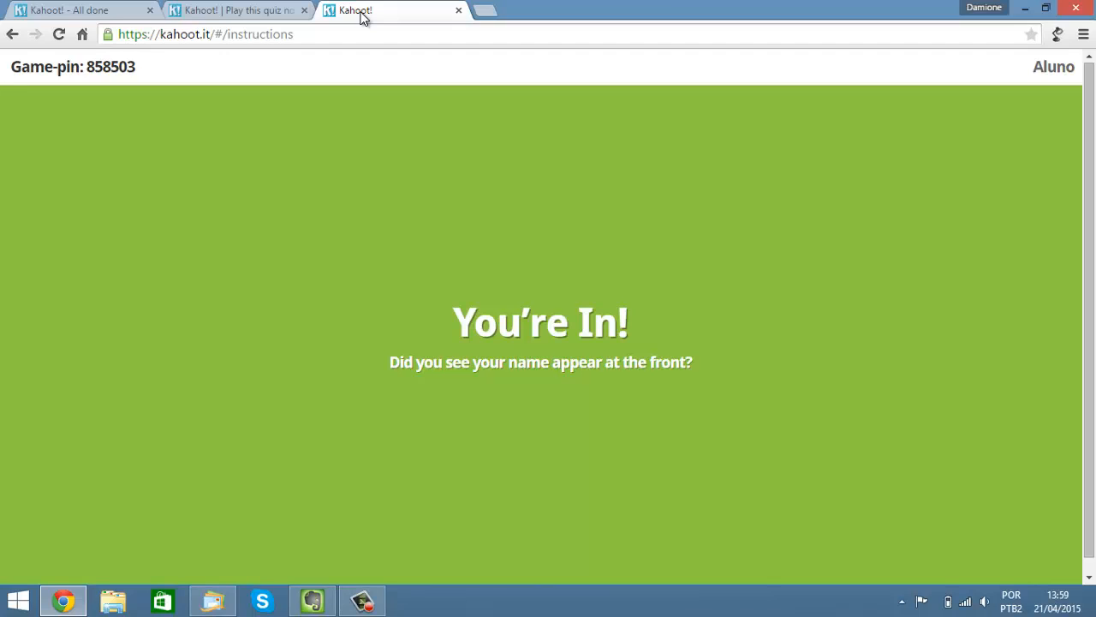
{"action": "left_click", "coordinate": [253, 8]}
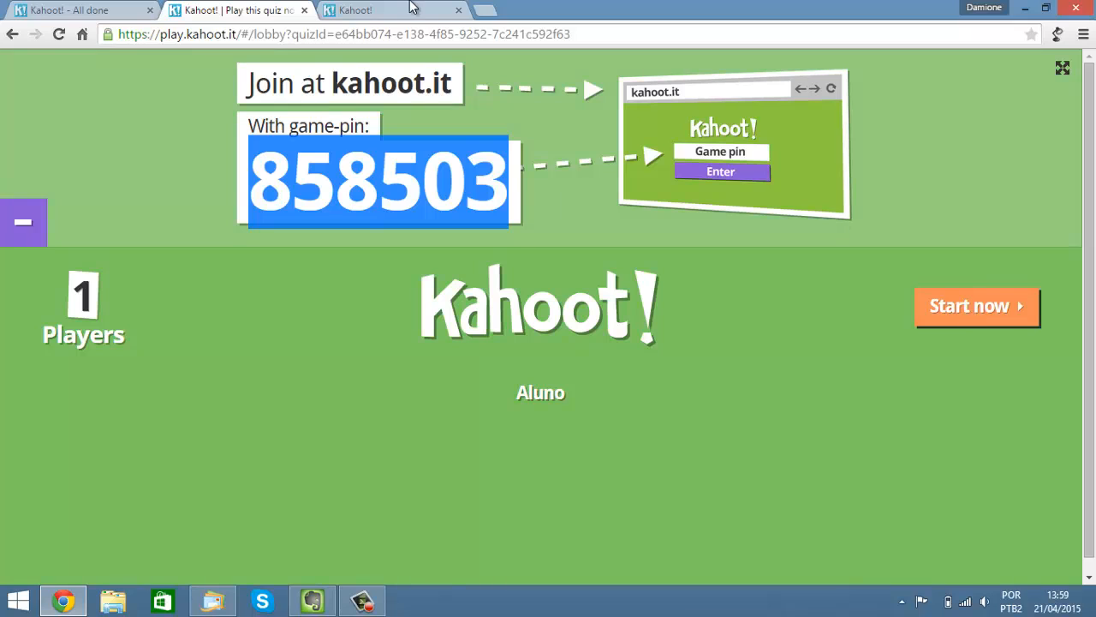
- Open kahoot.it in another new browser tab and submit the copied game pin for a second player
{"action": "left_click", "coordinate": [485, 11]}
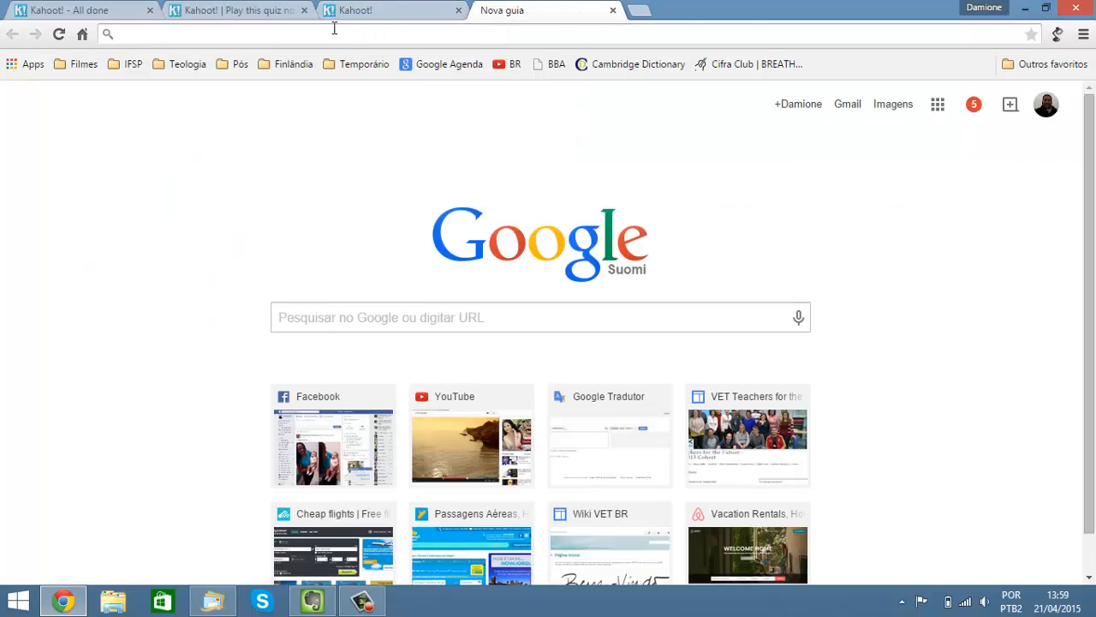
{"action": "type", "text": "kahoot.it"}
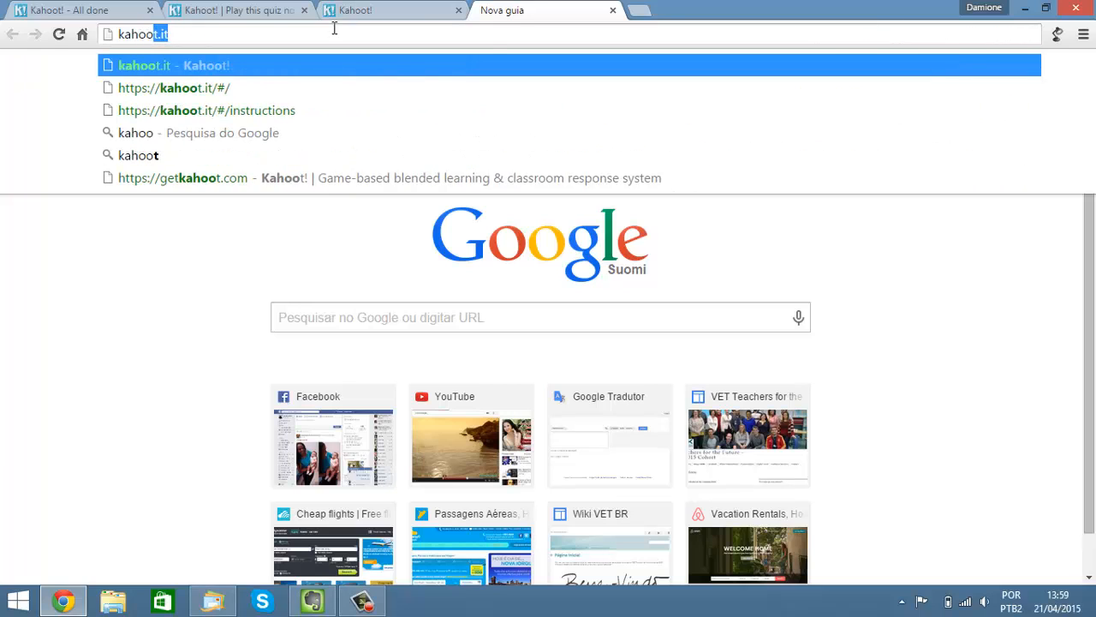
{"action": "key", "text": "Return"}
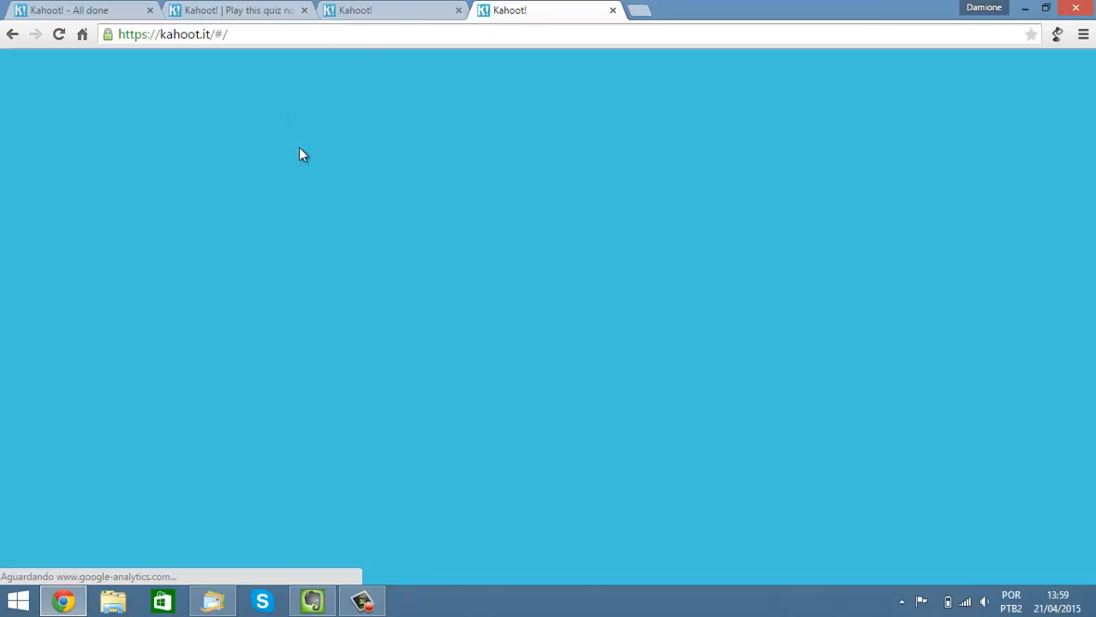
{"action": "key", "text": "ctrl+v"}
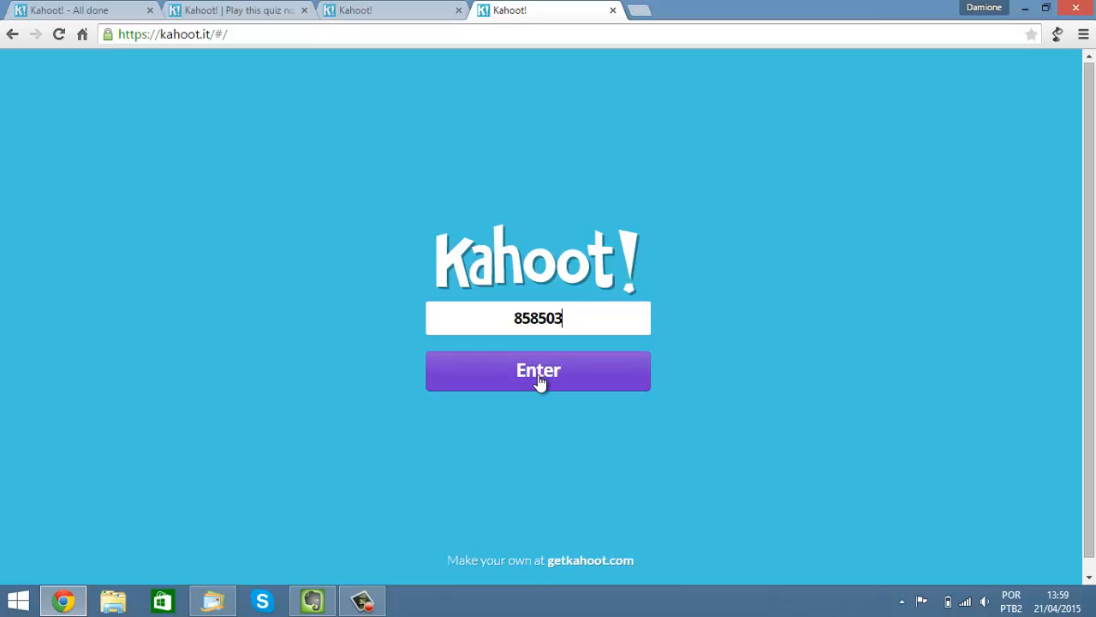
{"action": "left_click", "coordinate": [537, 376]}
- Join the game with the nickname "Aluno 02" and return to the host lobby to check both players
{"action": "type", "text": "A"}
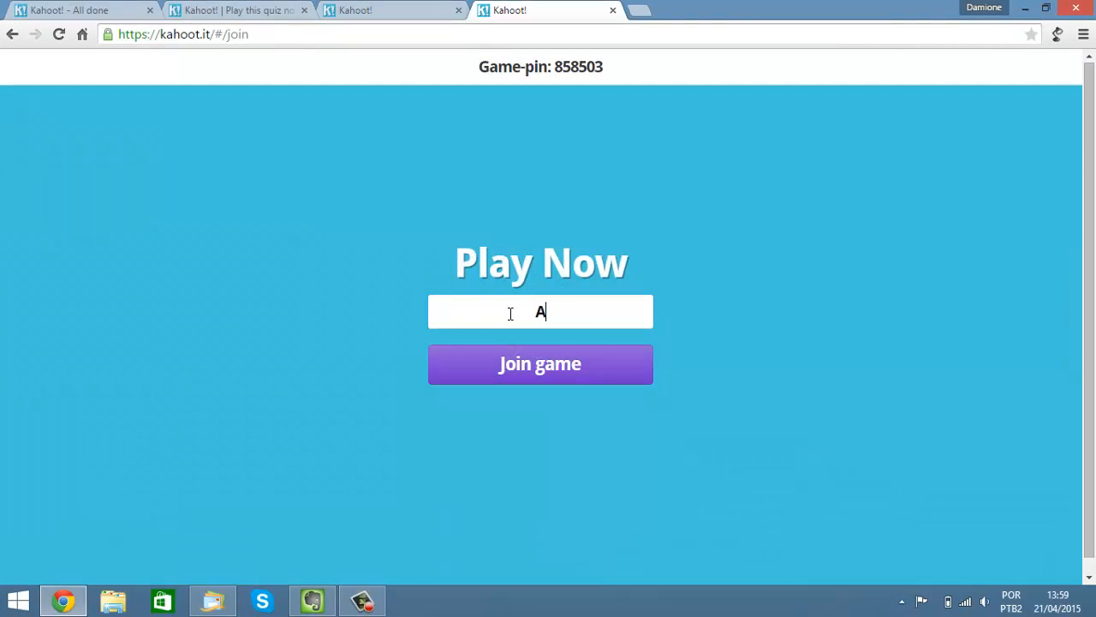
{"action": "type", "text": "luno 02"}
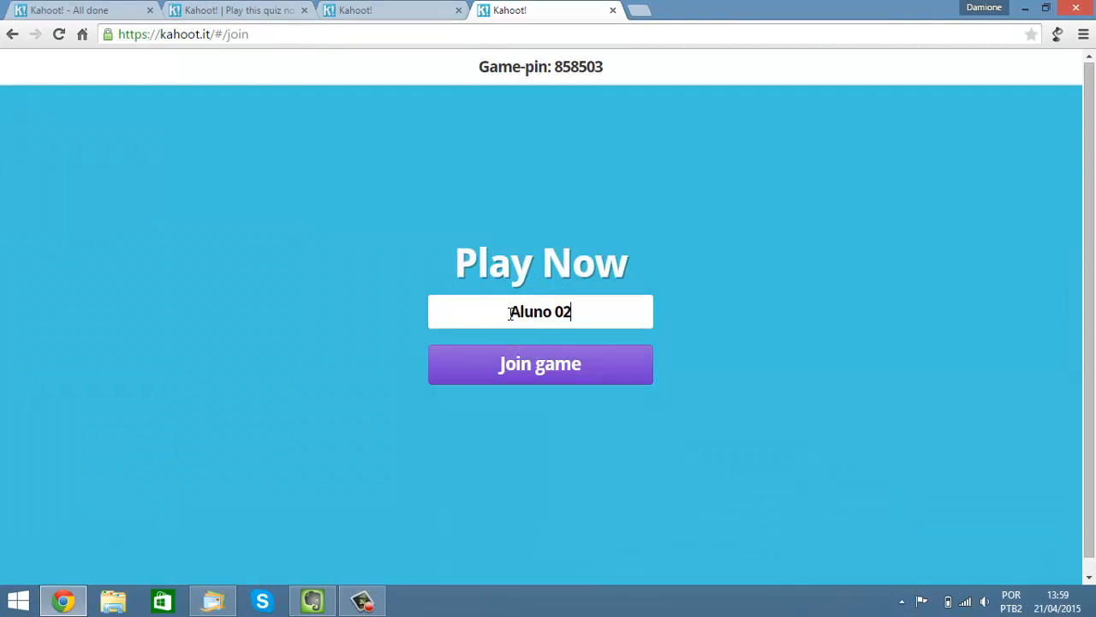
{"action": "left_click", "coordinate": [529, 374]}
{"action": "left_click", "coordinate": [428, 11]}
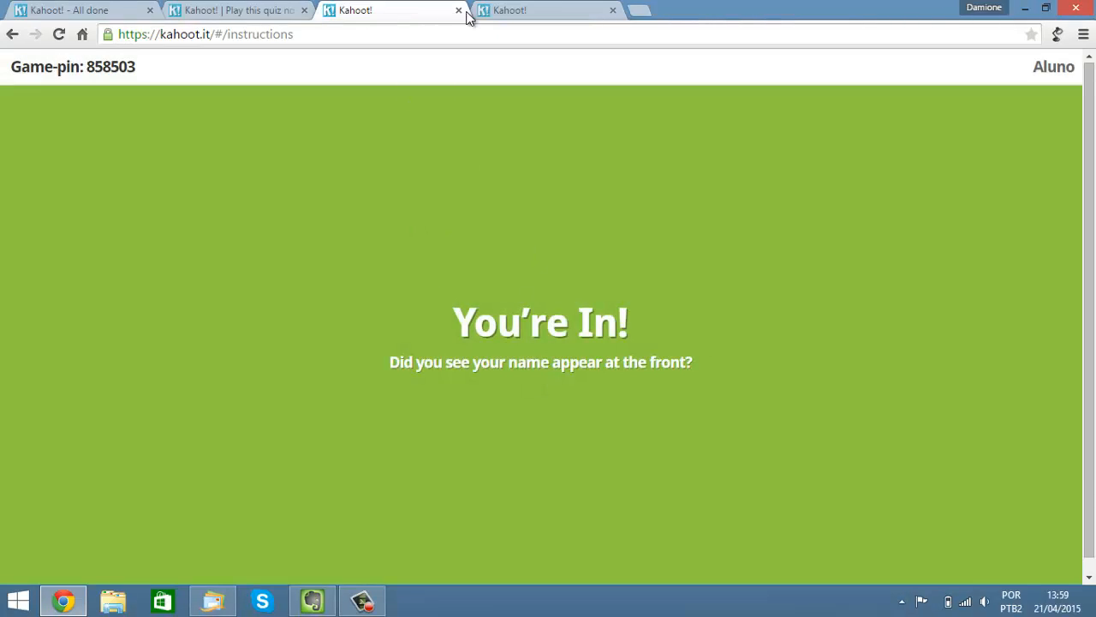
{"action": "left_click", "coordinate": [489, 10]}
{"action": "left_click", "coordinate": [385, 11]}
{"action": "left_click", "coordinate": [274, 9]}
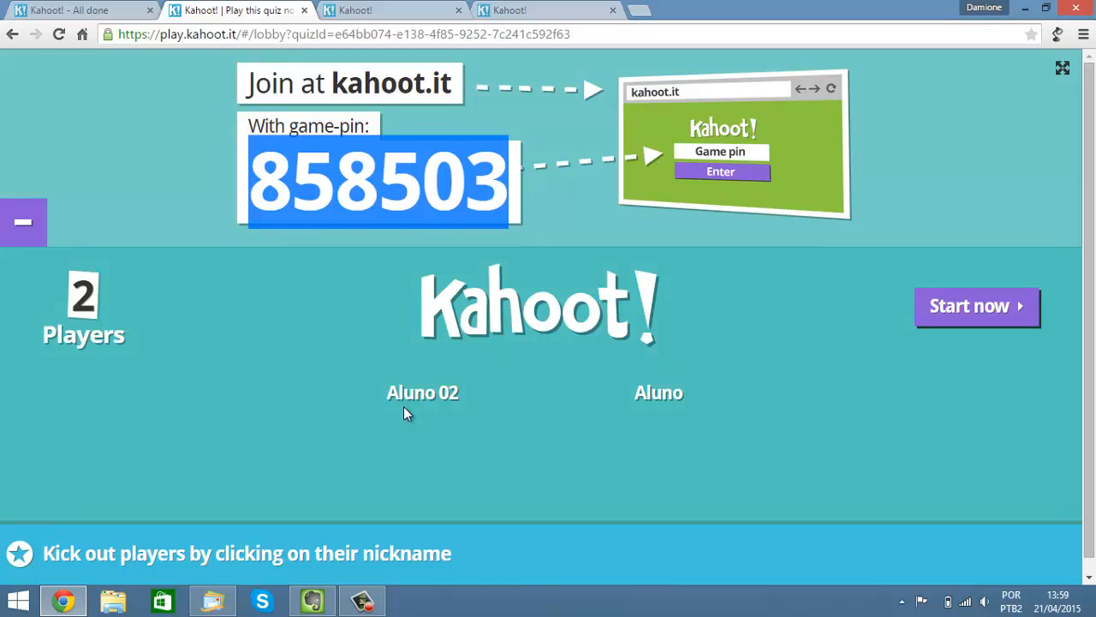
{"action": "left_click", "coordinate": [271, 347]}
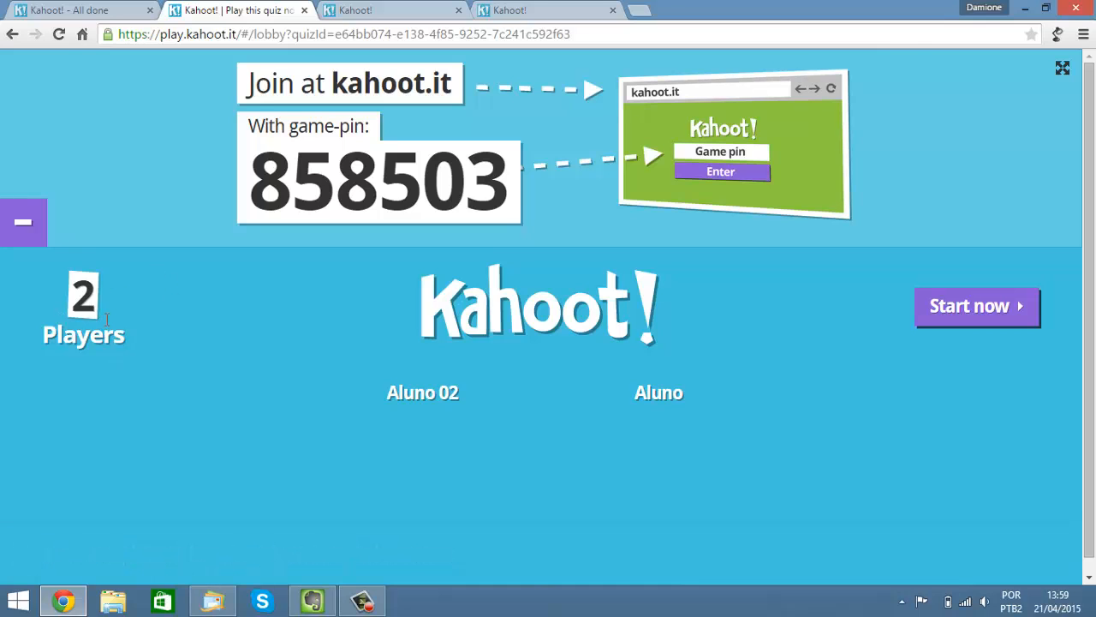
- Start the game from the lobby, check Aluno's player page, and return to the host screen for question 1
{"action": "left_click", "coordinate": [989, 315]}
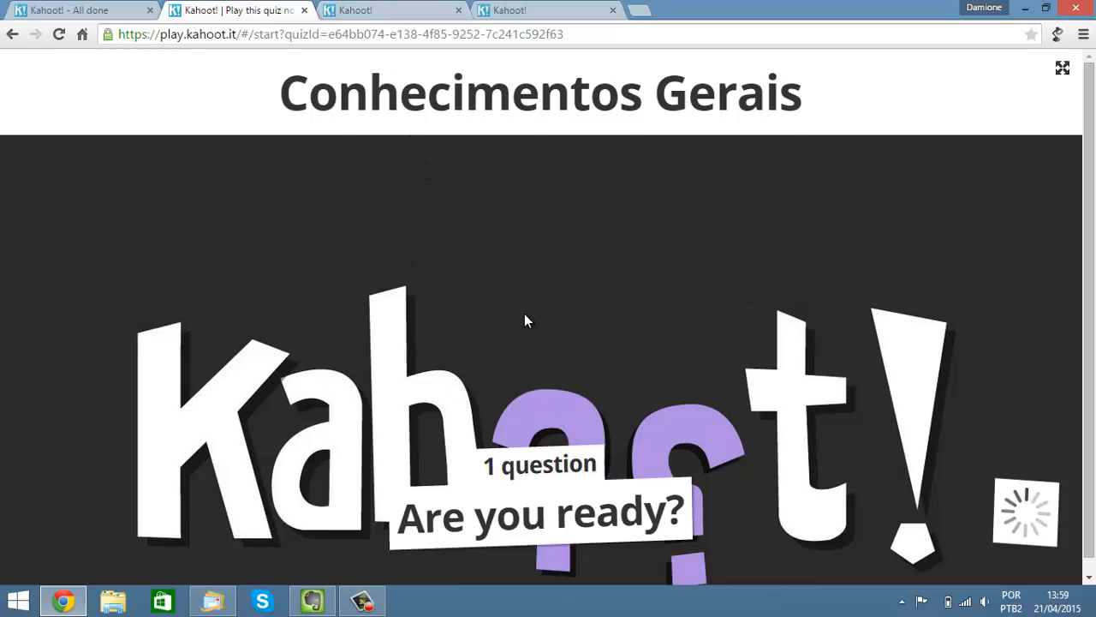
{"action": "scroll", "coordinate": [526, 320], "scroll_direction": "down", "scroll_amount": 1}
{"action": "left_click", "coordinate": [360, 9]}
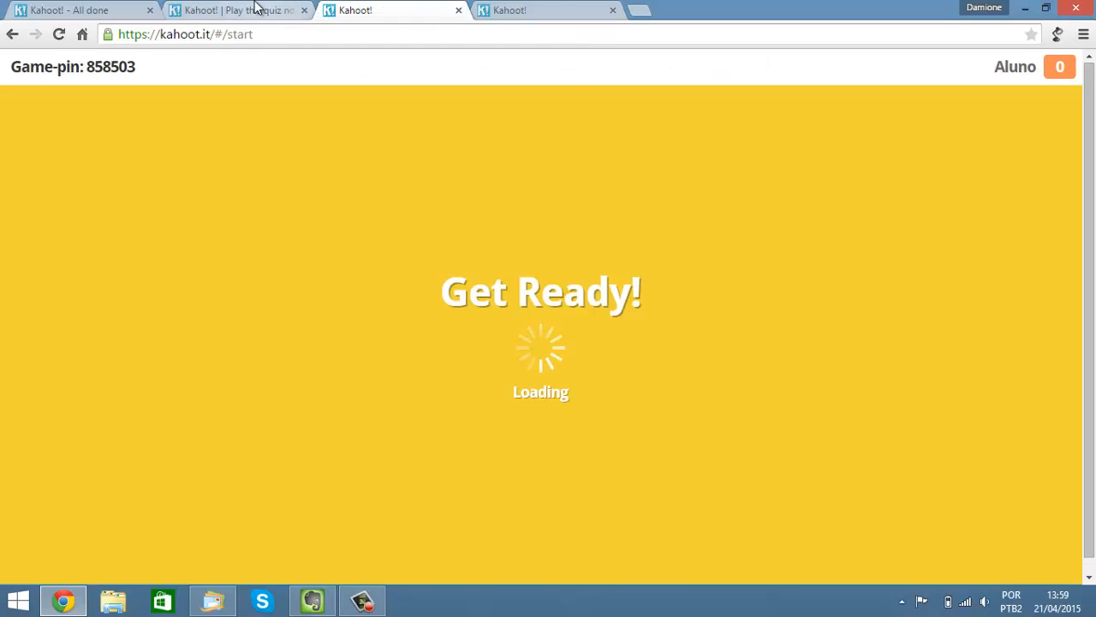
{"action": "left_click", "coordinate": [254, 8]}
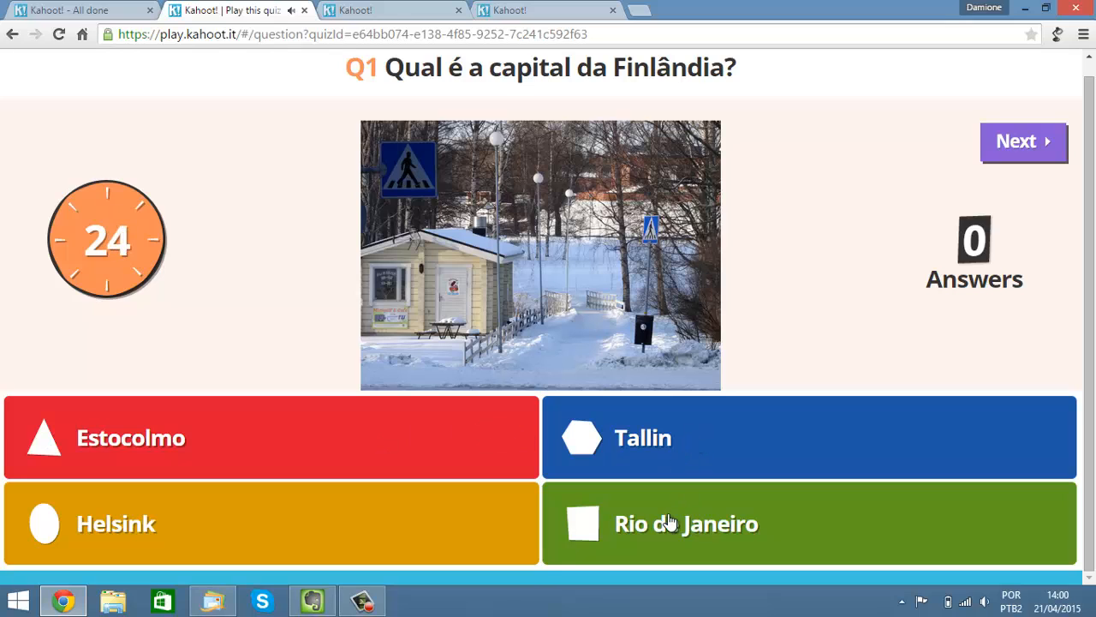
- Compare question 1's answers on the host screen with the coloured shapes on Aluno's answer page
{"action": "left_click", "coordinate": [377, 9]}
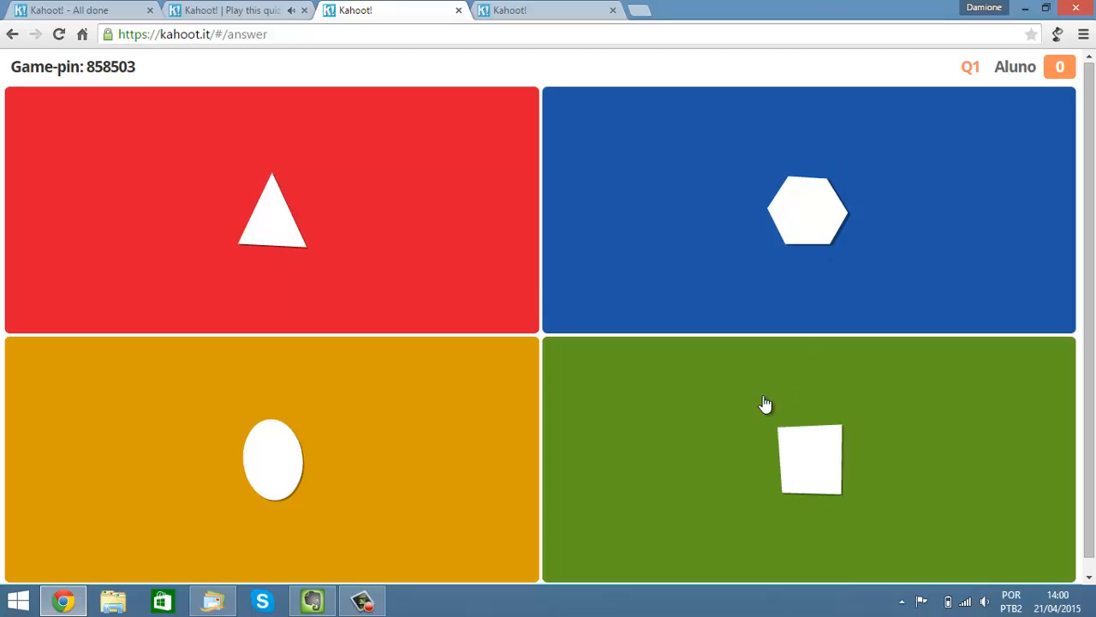
{"action": "left_click", "coordinate": [279, 9]}
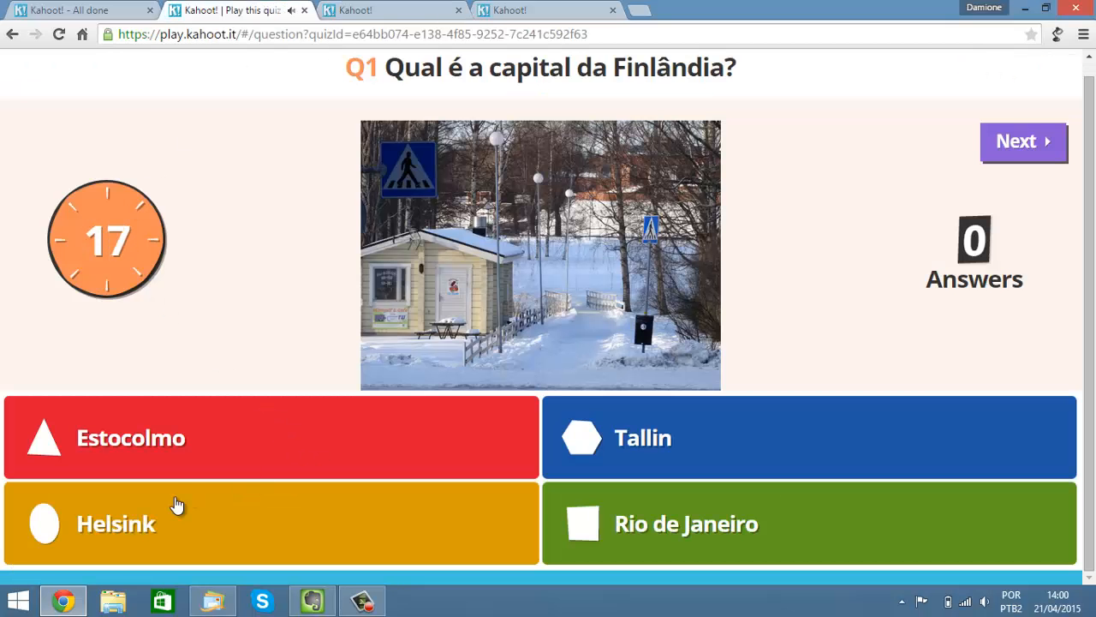
{"action": "left_click", "coordinate": [383, 7]}
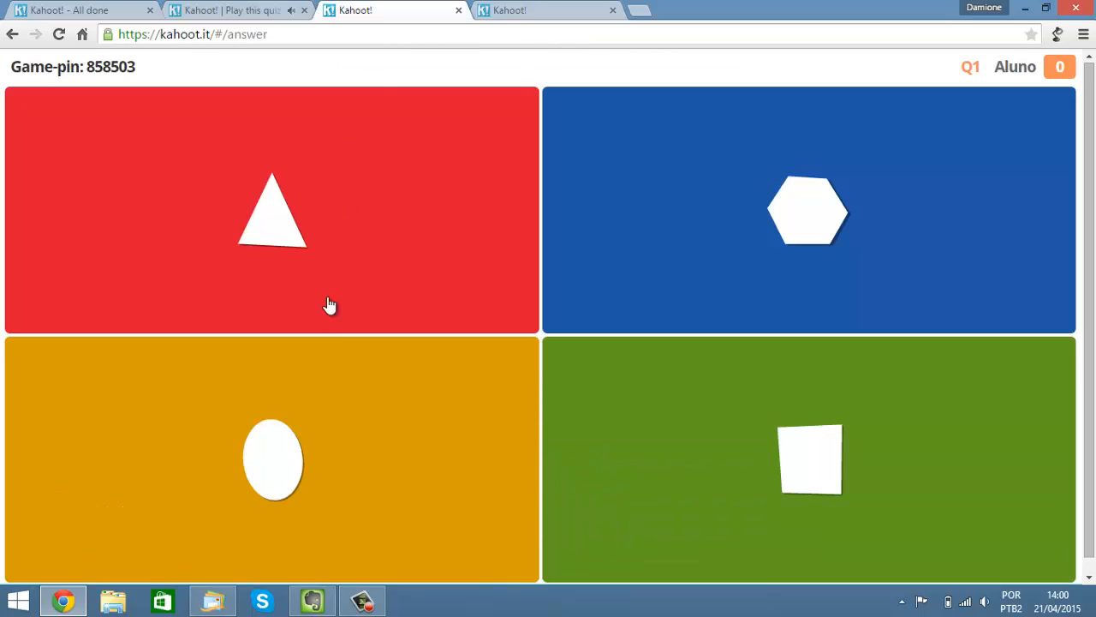
- Answer question 1 with the yellow circle as Aluno and the green square as Aluno 02, and return to the host screen
{"action": "left_click", "coordinate": [296, 424]}
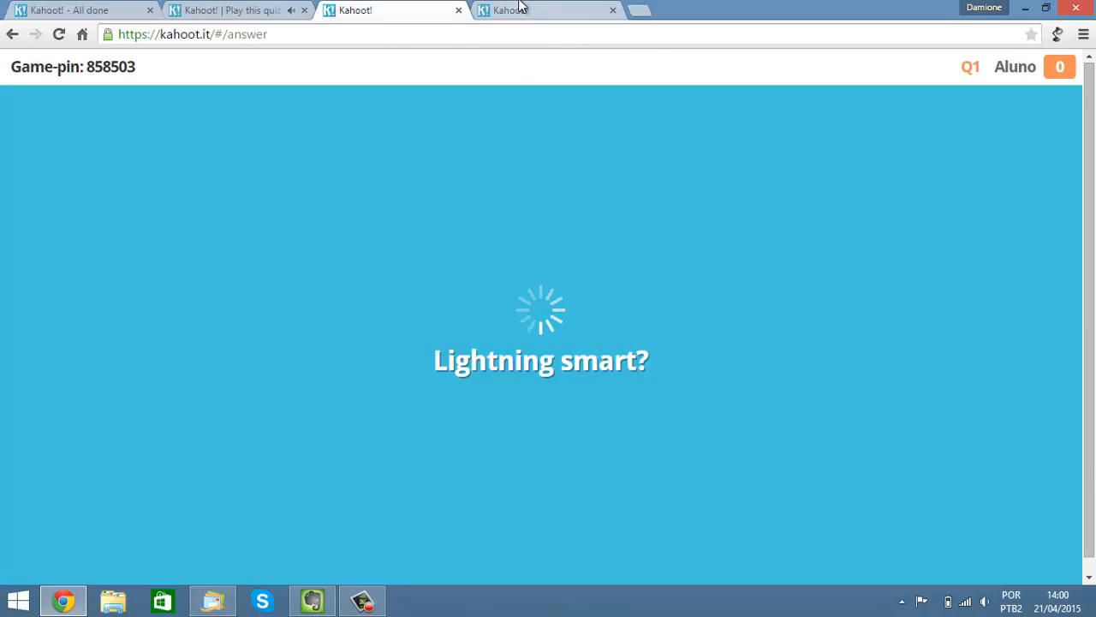
{"action": "left_click", "coordinate": [523, 9]}
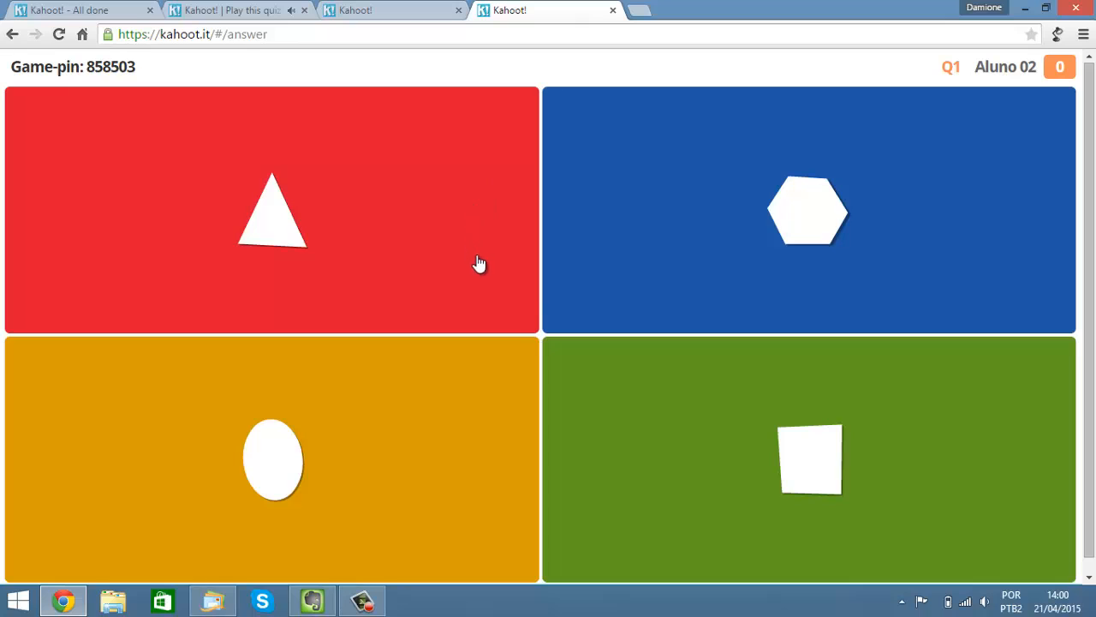
{"action": "left_click", "coordinate": [594, 379]}
{"action": "left_click", "coordinate": [423, 9]}
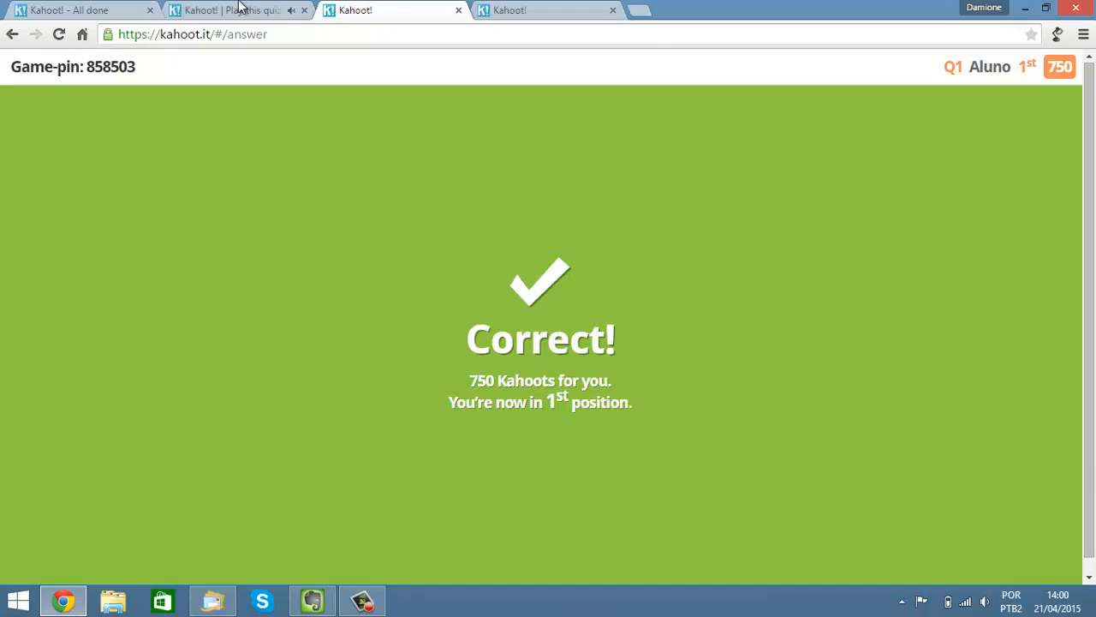
{"action": "left_click", "coordinate": [236, 9]}
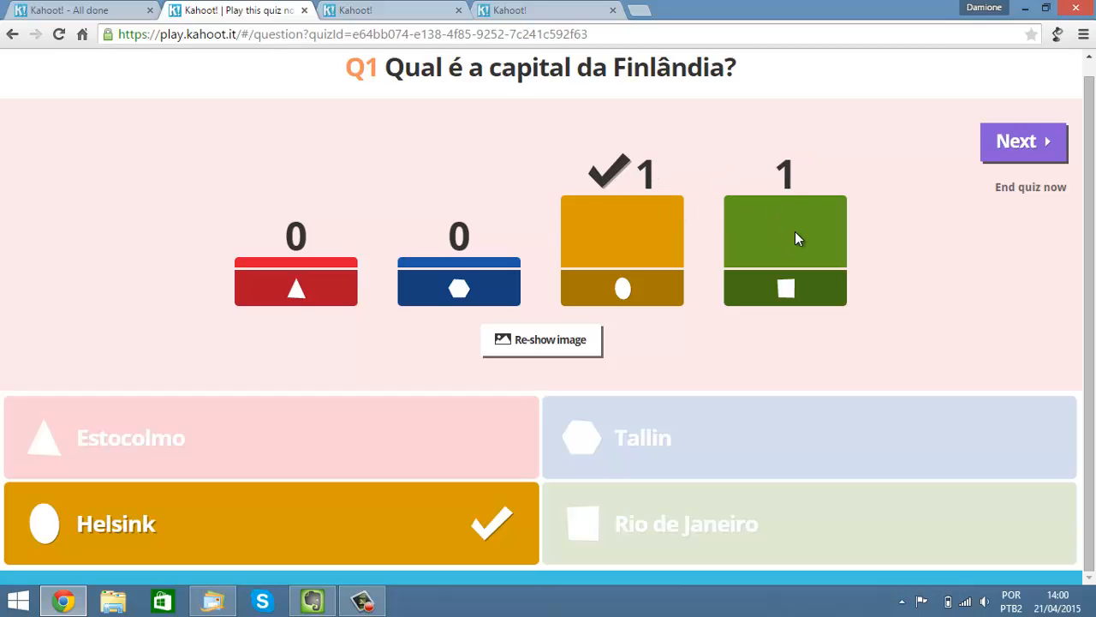
- Examine the question 1 result messages on Aluno's and Aluno 02's pages, including the points and ranking positions
{"action": "left_click", "coordinate": [392, 8]}
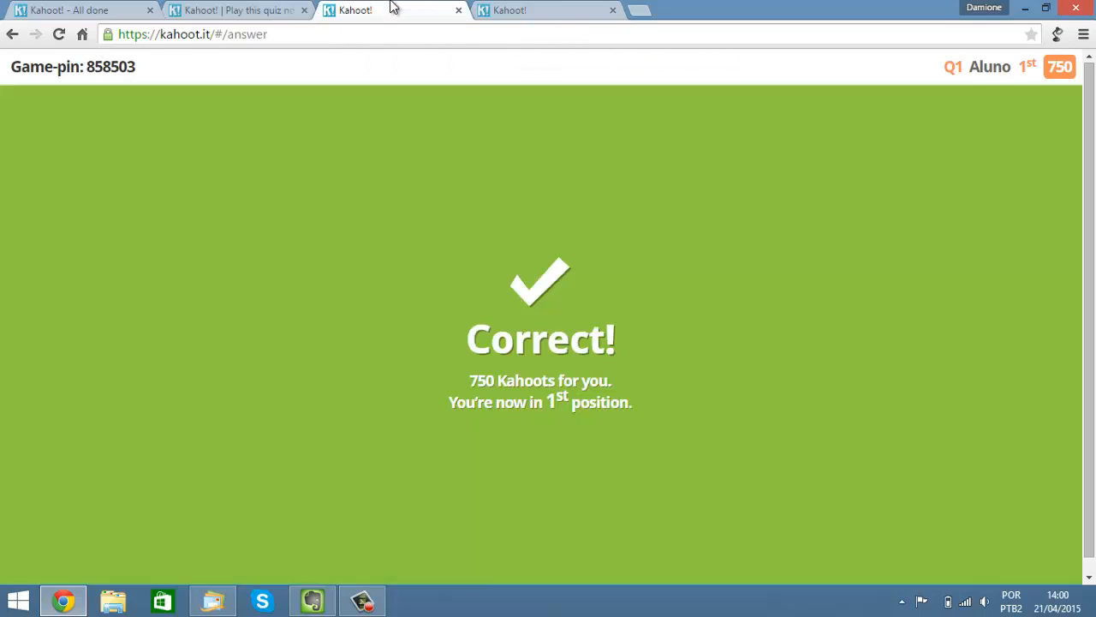
{"action": "left_click", "coordinate": [519, 8]}
{"action": "left_click", "coordinate": [402, 16]}
{"action": "left_click_drag", "start_coordinate": [466, 378], "coordinate": [624, 411]}
{"action": "left_click", "coordinate": [497, 13]}
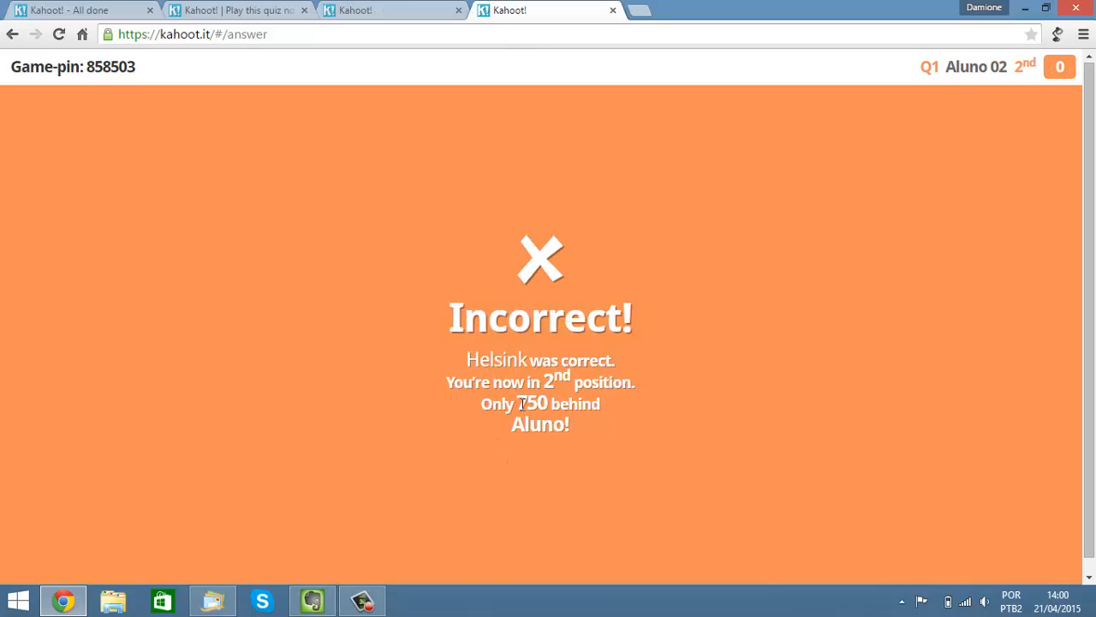
{"action": "left_click_drag", "start_coordinate": [517, 404], "coordinate": [553, 407]}
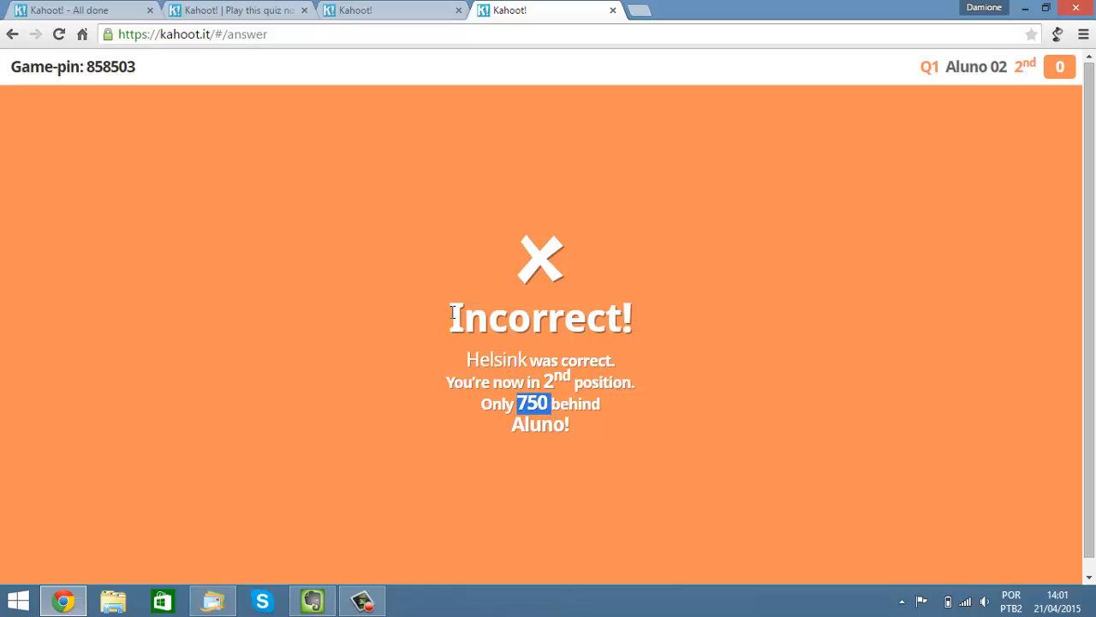
{"action": "left_click_drag", "start_coordinate": [451, 313], "coordinate": [623, 319]}
{"action": "left_click_drag", "start_coordinate": [492, 382], "coordinate": [632, 387]}
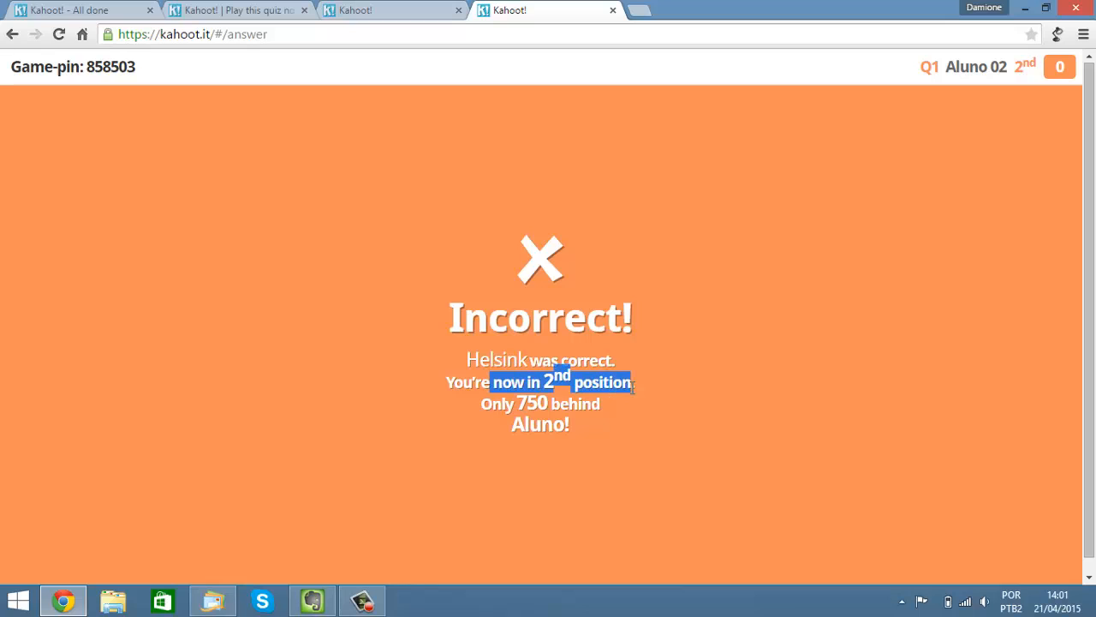
{"action": "left_click", "coordinate": [394, 11]}
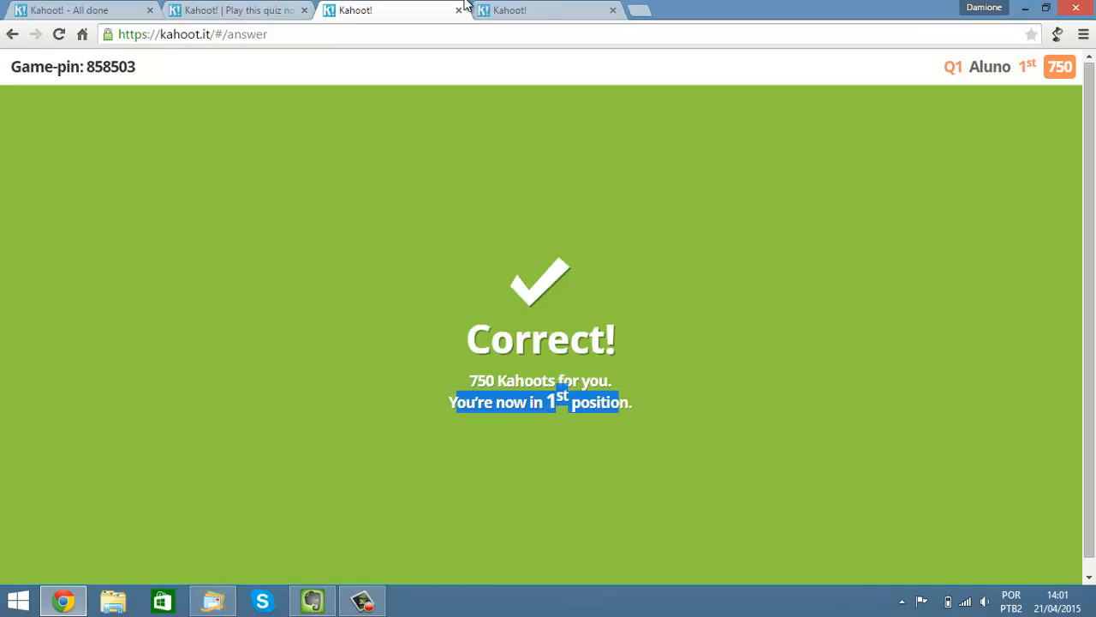
{"action": "left_click", "coordinate": [537, 9]}
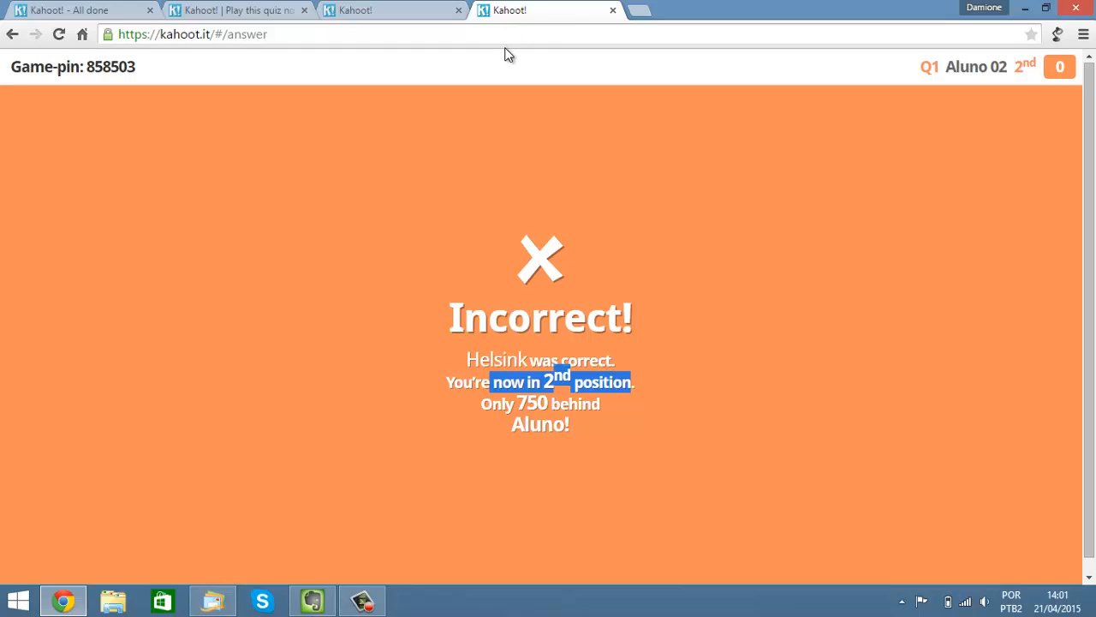
{"action": "left_click", "coordinate": [484, 268]}
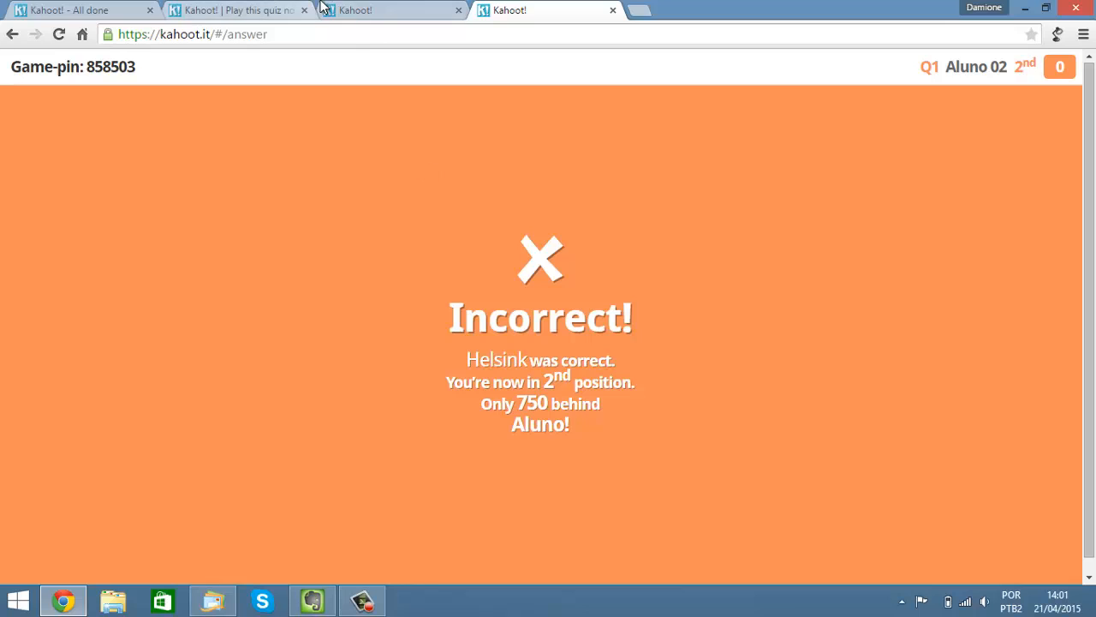
- Compare the two players' question 1 feedback pages with each other and with the host's results screen
{"action": "left_click", "coordinate": [344, 11]}
{"action": "left_click", "coordinate": [286, 9]}
{"action": "left_click", "coordinate": [395, 9]}
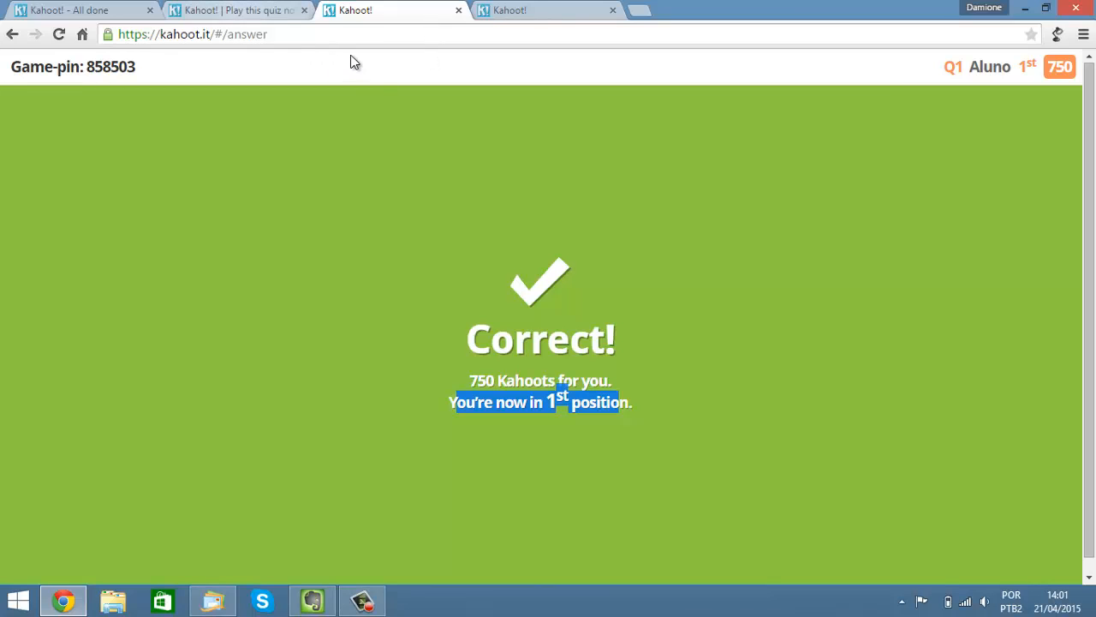
{"action": "left_click", "coordinate": [502, 8]}
{"action": "left_click", "coordinate": [372, 8]}
{"action": "left_click", "coordinate": [509, 8]}
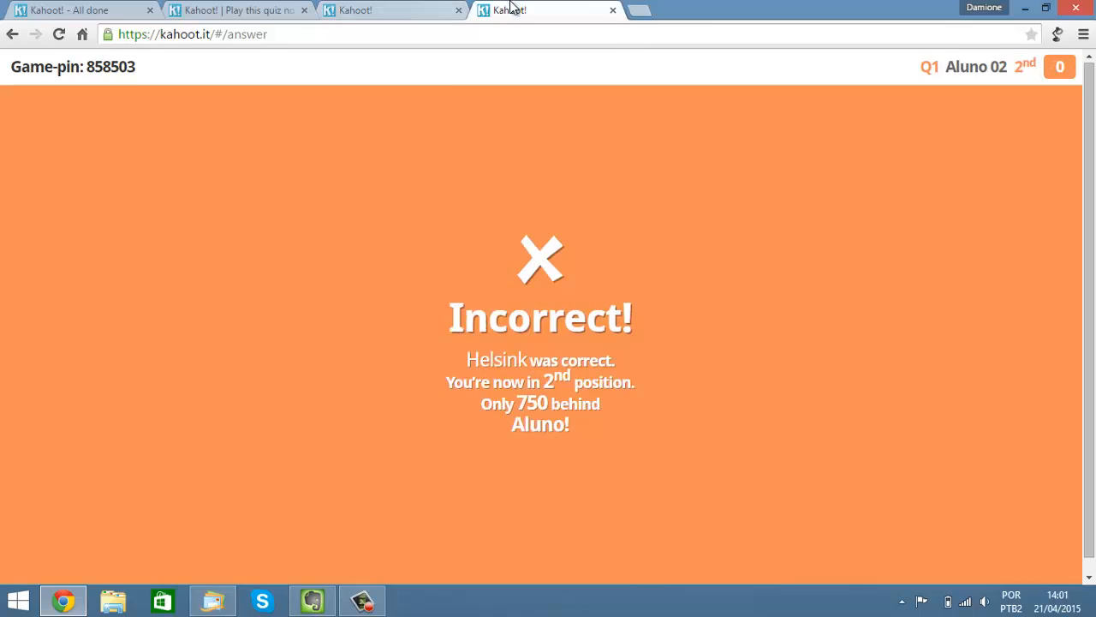
{"action": "left_click", "coordinate": [433, 7]}
{"action": "left_click", "coordinate": [505, 8]}
{"action": "left_click", "coordinate": [415, 9]}
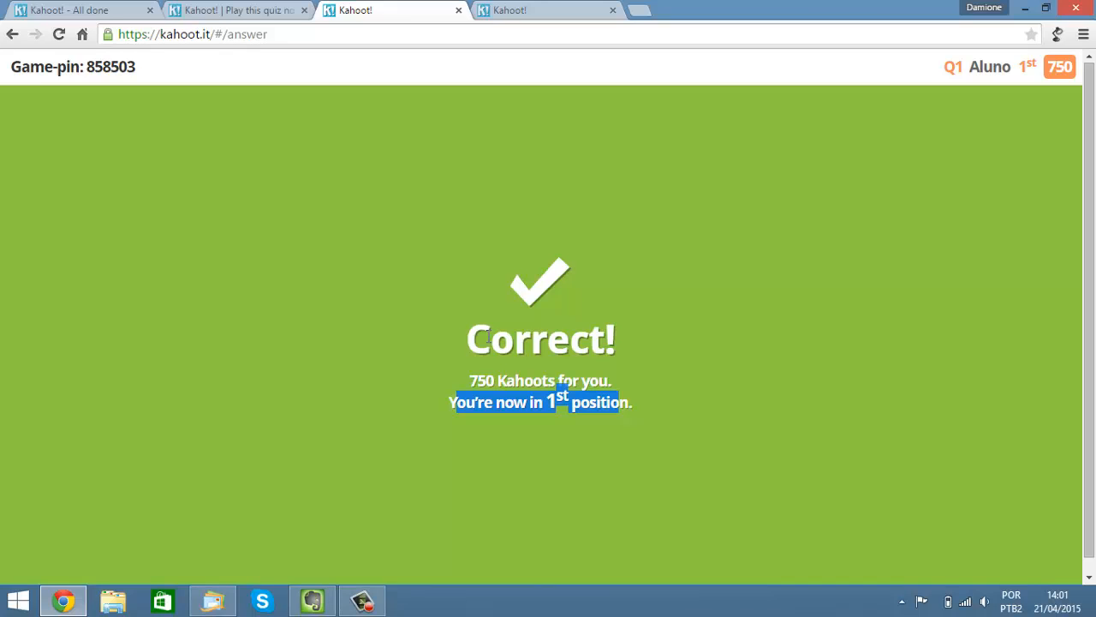
- Check Aluno's score in the page header, compare it with Aluno 02's page, and return to the host's question 1 results
{"action": "double_click", "coordinate": [1062, 67]}
{"action": "left_click_drag", "start_coordinate": [1064, 66], "coordinate": [1072, 67]}
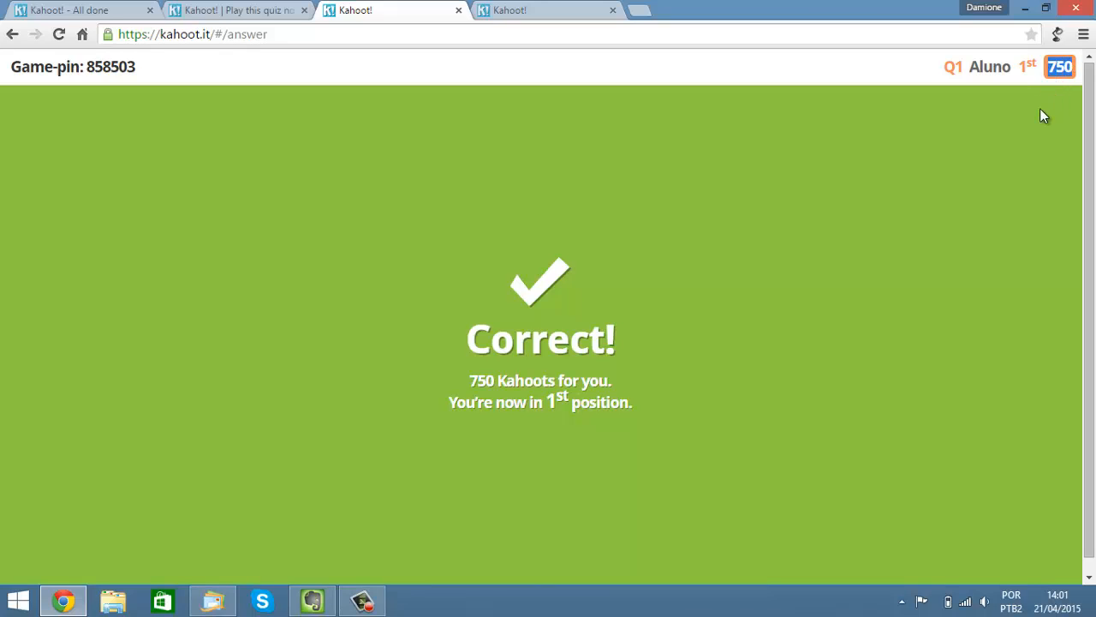
{"action": "left_click", "coordinate": [534, 11]}
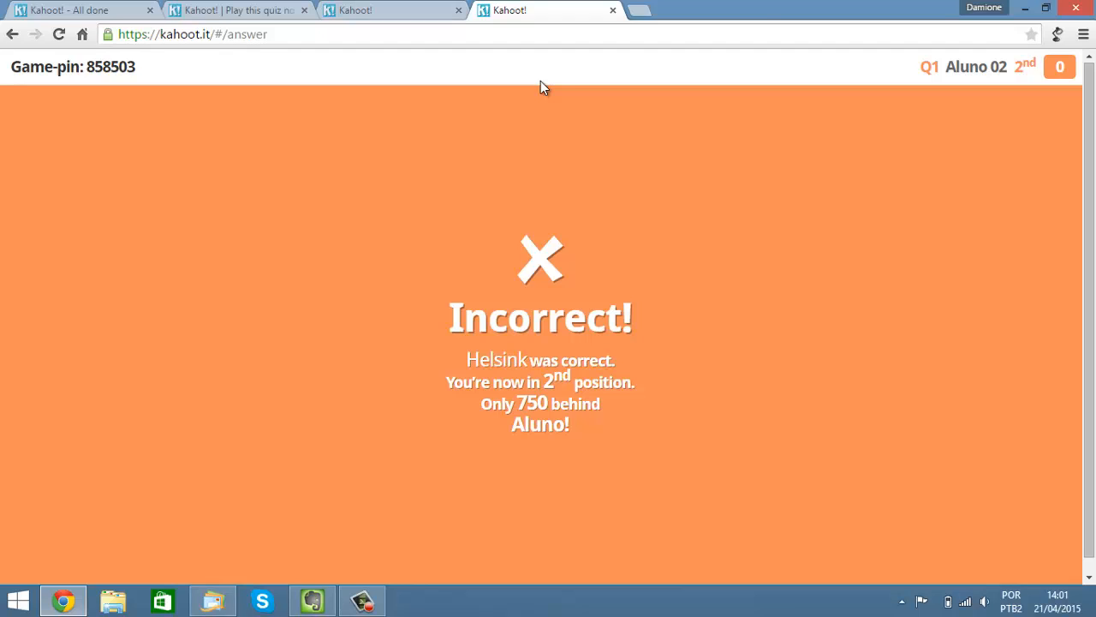
{"action": "left_click", "coordinate": [428, 8]}
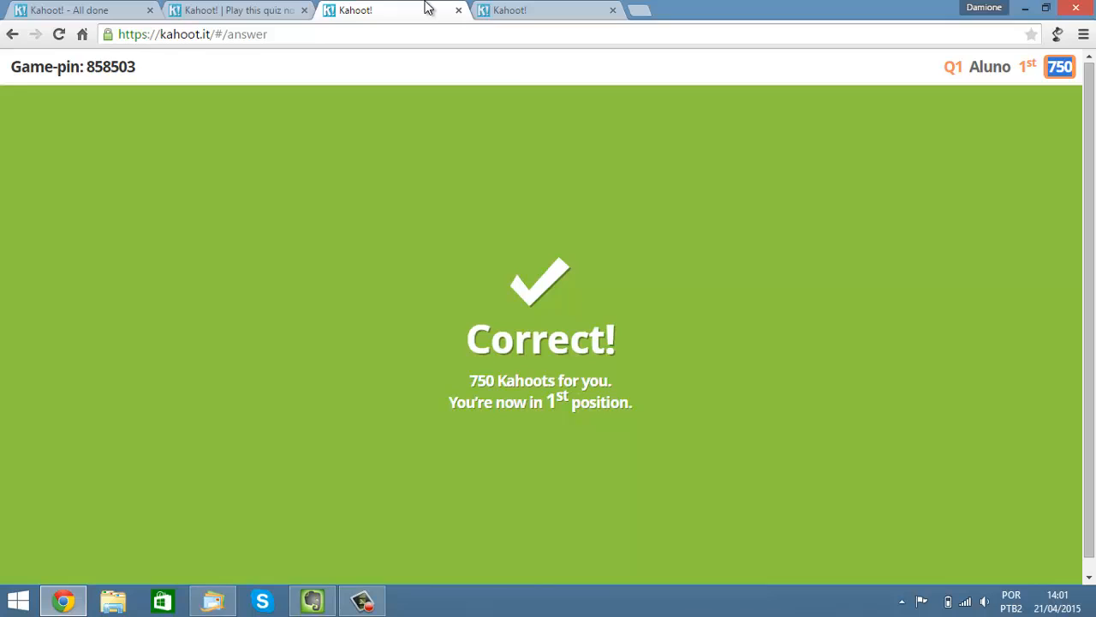
{"action": "left_click", "coordinate": [269, 8]}
{"action": "left_click", "coordinate": [375, 8]}
{"action": "left_click", "coordinate": [478, 8]}
{"action": "left_click", "coordinate": [269, 9]}
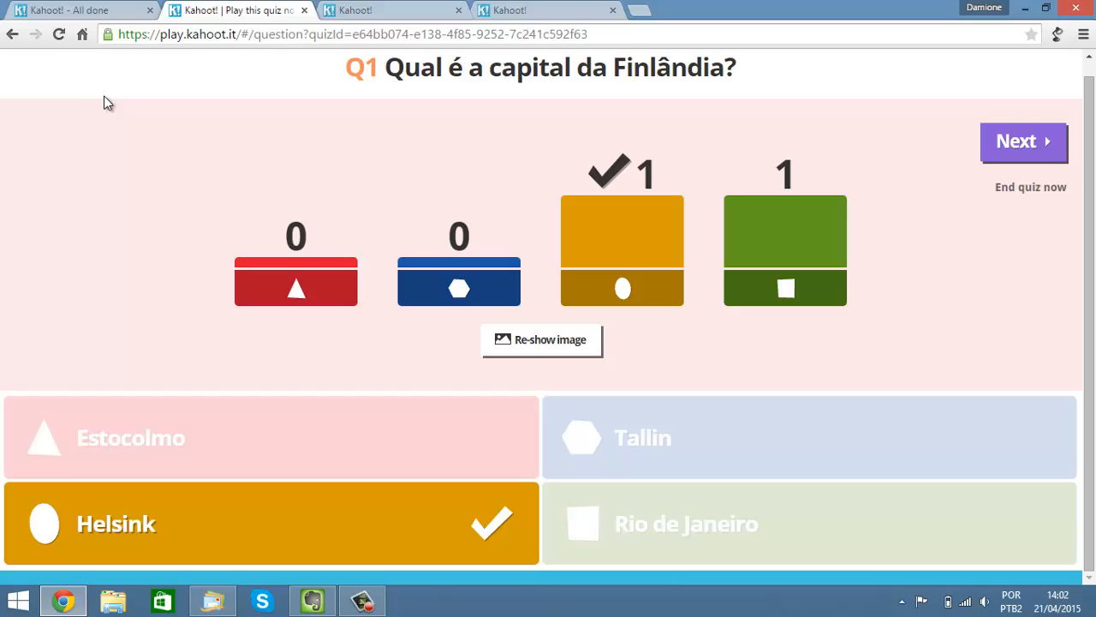
- End the quiz on the host screen and continue from the winner announcement to the quiz rating page
{"action": "left_click", "coordinate": [1013, 188]}
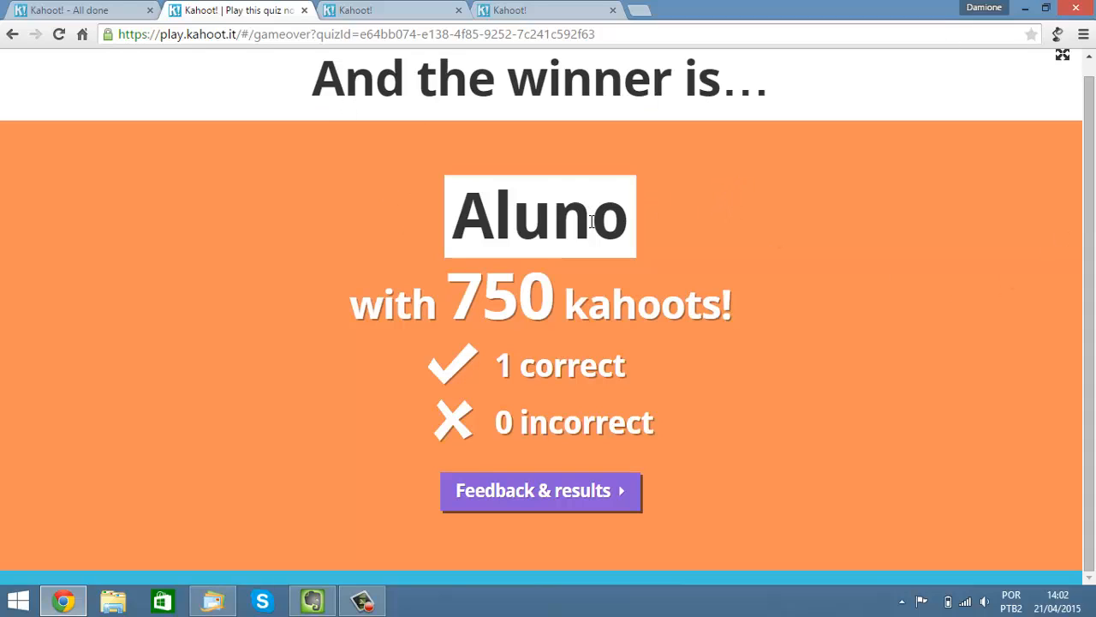
{"action": "double_click", "coordinate": [489, 299]}
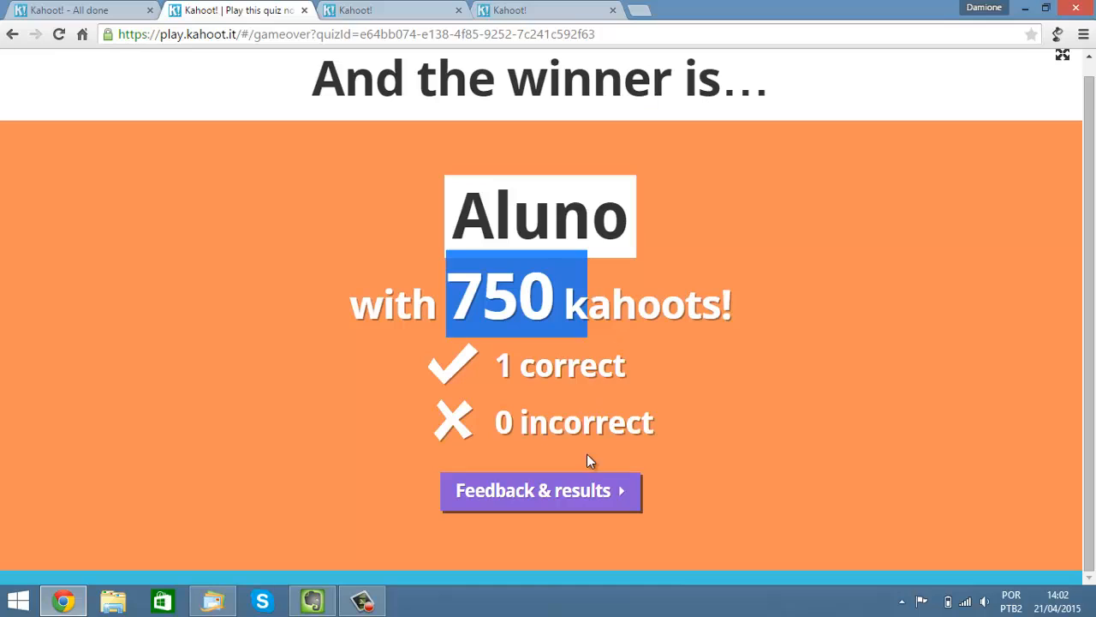
{"action": "left_click", "coordinate": [587, 492]}
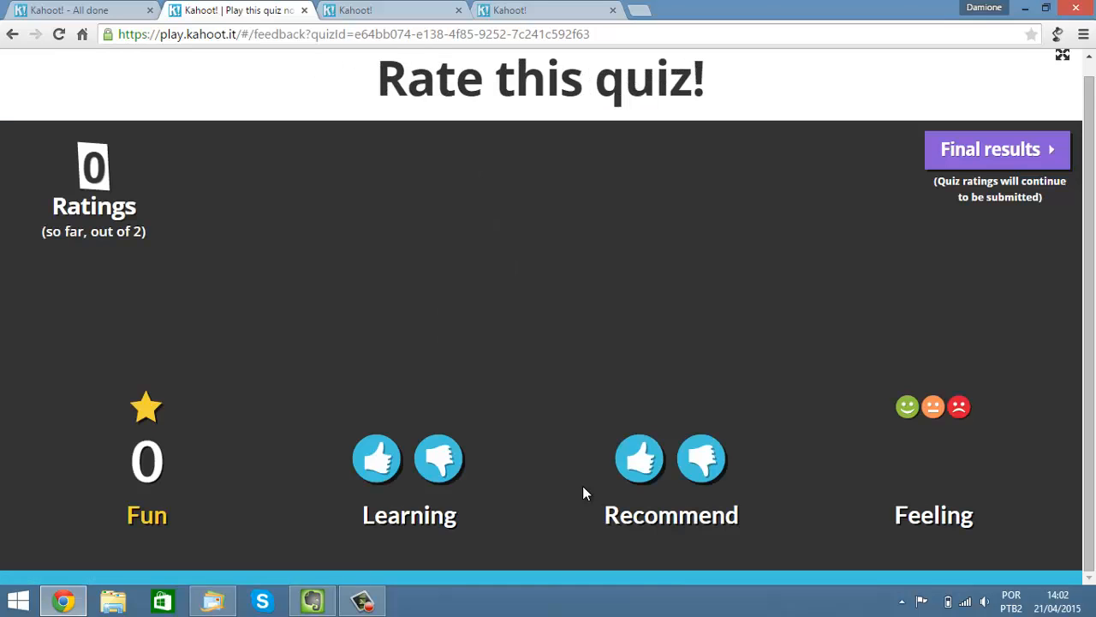
- Rate the quiz as Aluno with 5 stars, thumbs up for learning and recommendation, and the happy face
{"action": "left_click", "coordinate": [343, 11]}
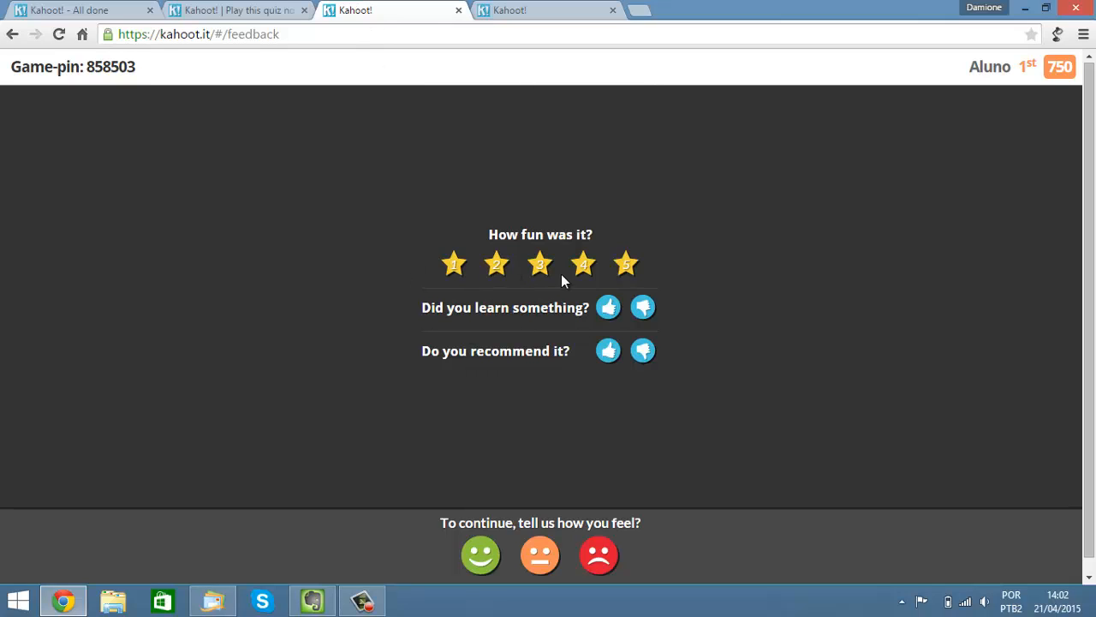
{"action": "left_click", "coordinate": [244, 8]}
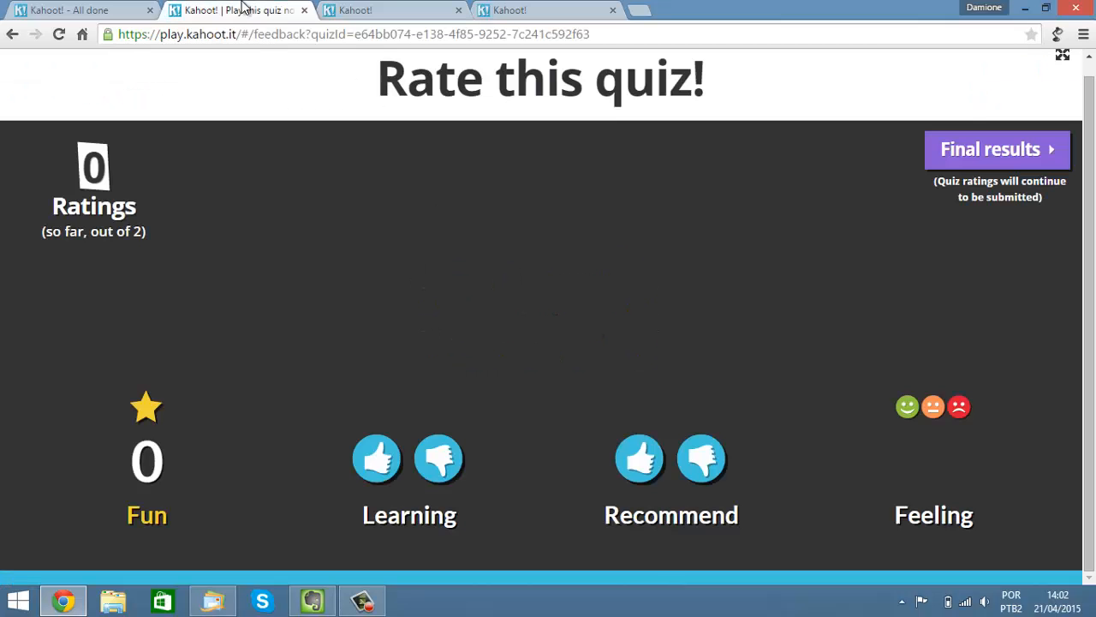
{"action": "left_click", "coordinate": [411, 12]}
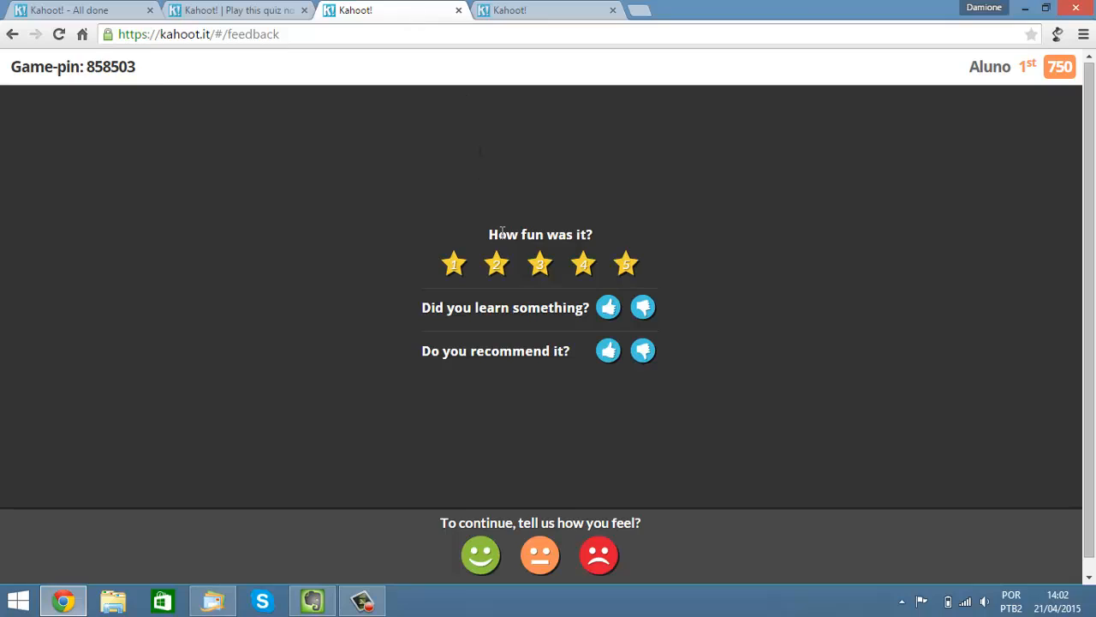
{"action": "left_click", "coordinate": [582, 264]}
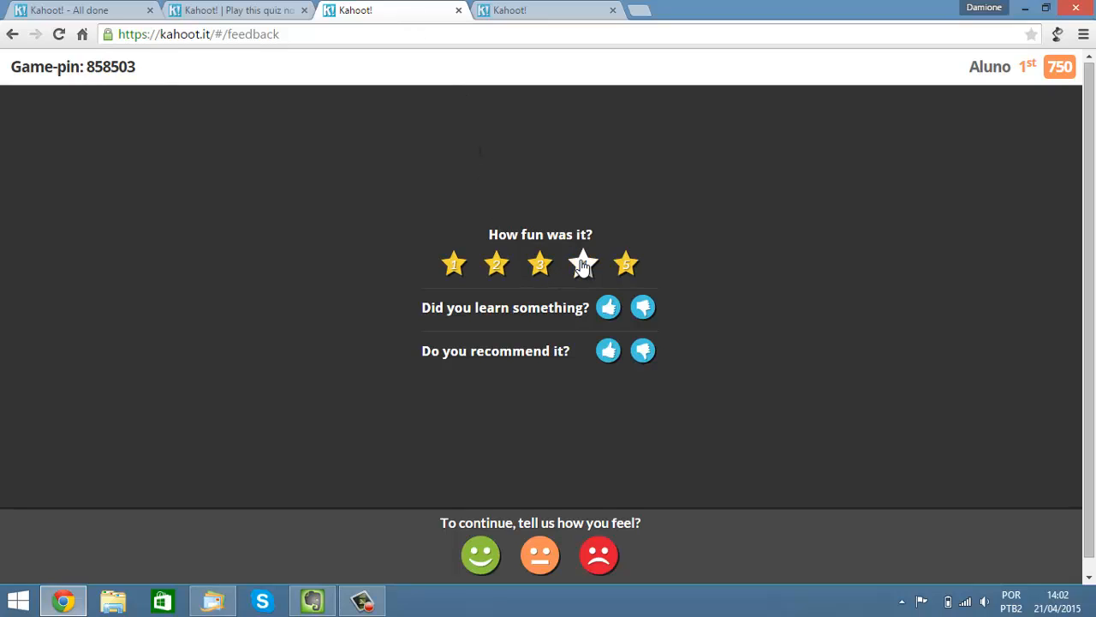
{"action": "left_click", "coordinate": [608, 312]}
{"action": "left_click", "coordinate": [610, 353]}
{"action": "left_click", "coordinate": [622, 270]}
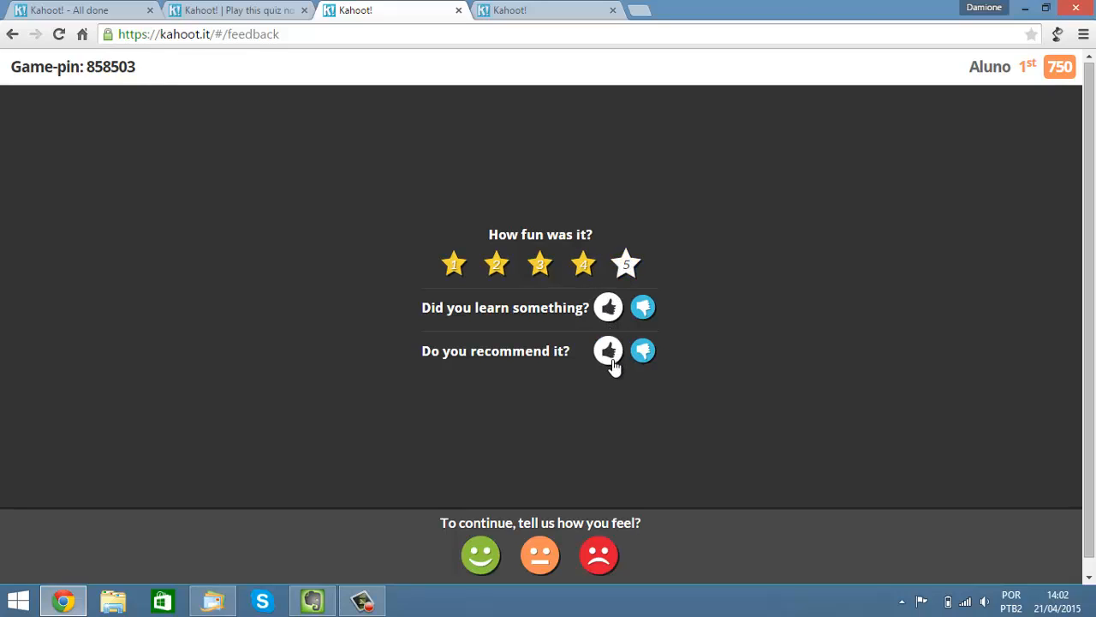
{"action": "left_click", "coordinate": [493, 557]}
- Rate the quiz as Aluno 02 with 3 stars, thumbs up for learning, thumbs down for recommendation, and the neutral face
{"action": "left_click", "coordinate": [520, 11]}
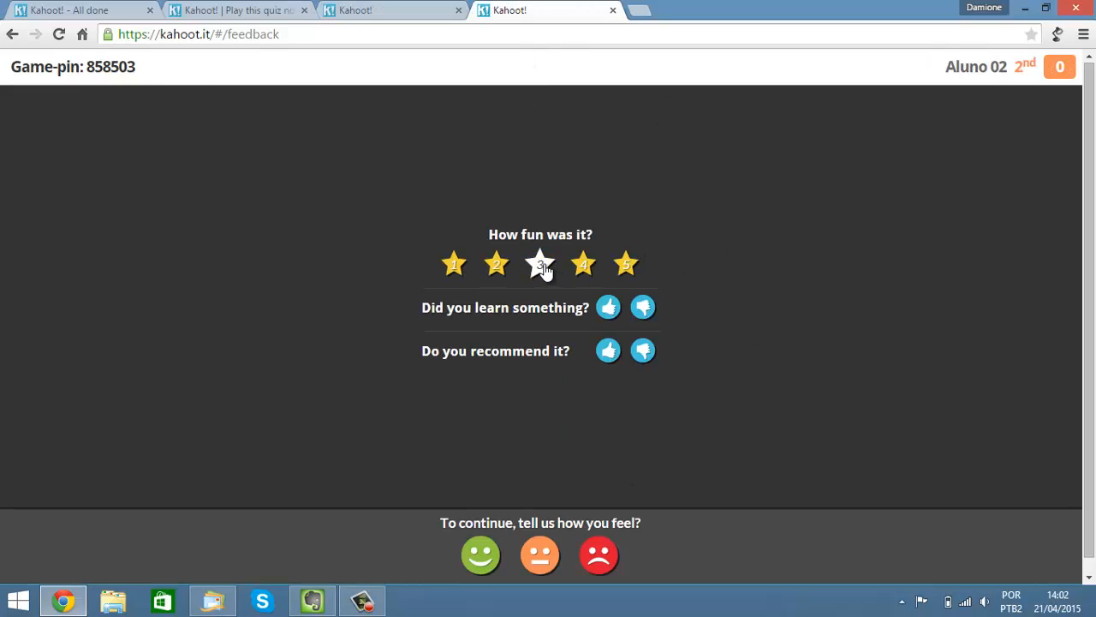
{"action": "left_click", "coordinate": [542, 267]}
{"action": "left_click", "coordinate": [608, 310]}
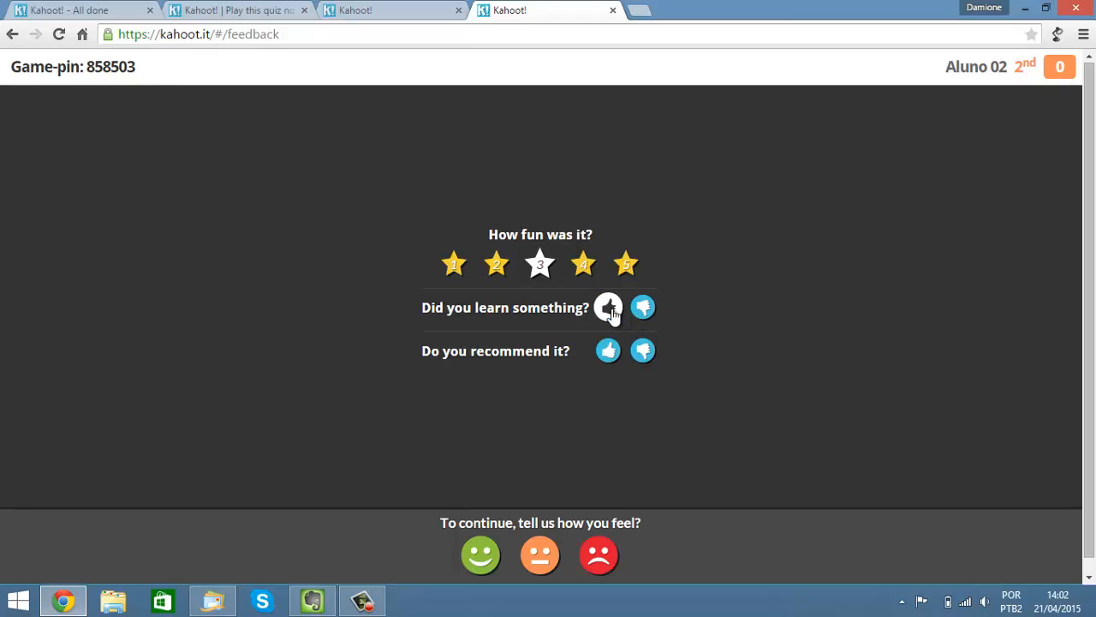
{"action": "left_click", "coordinate": [643, 355]}
{"action": "left_click", "coordinate": [540, 556]}
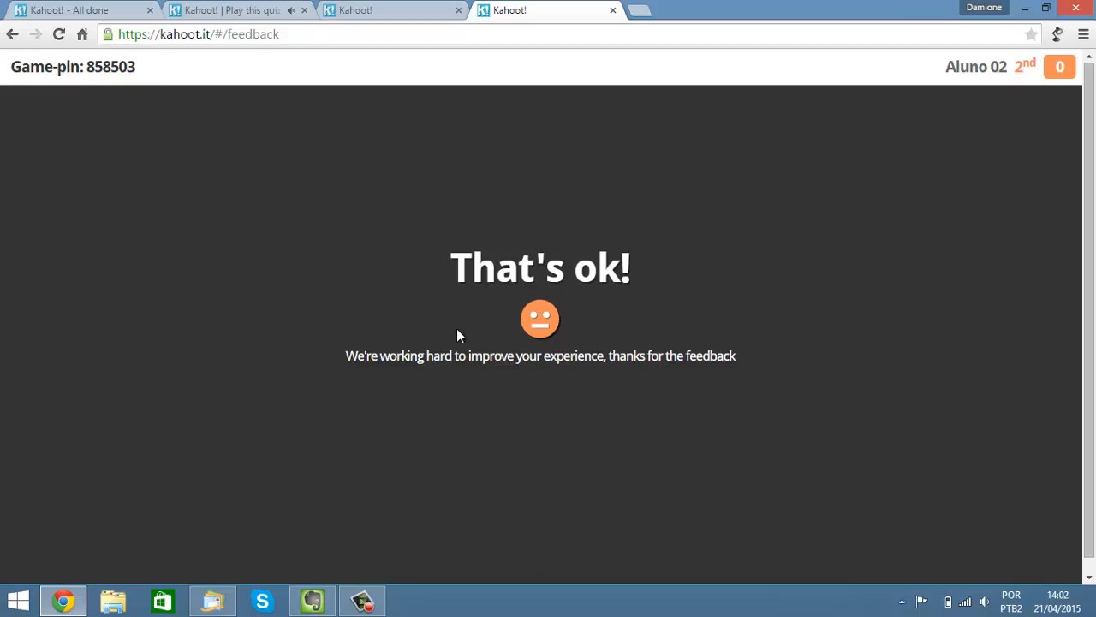
- Review both players' ratings on the host screen and open the final scoreboard
{"action": "left_click", "coordinate": [278, 11]}
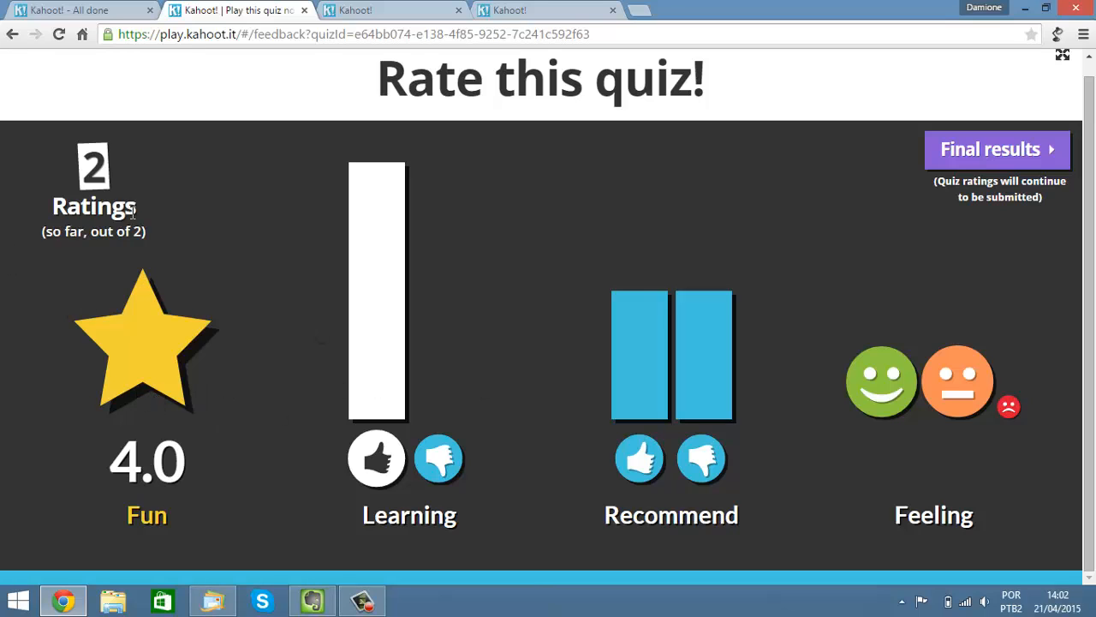
{"action": "left_click", "coordinate": [997, 152]}
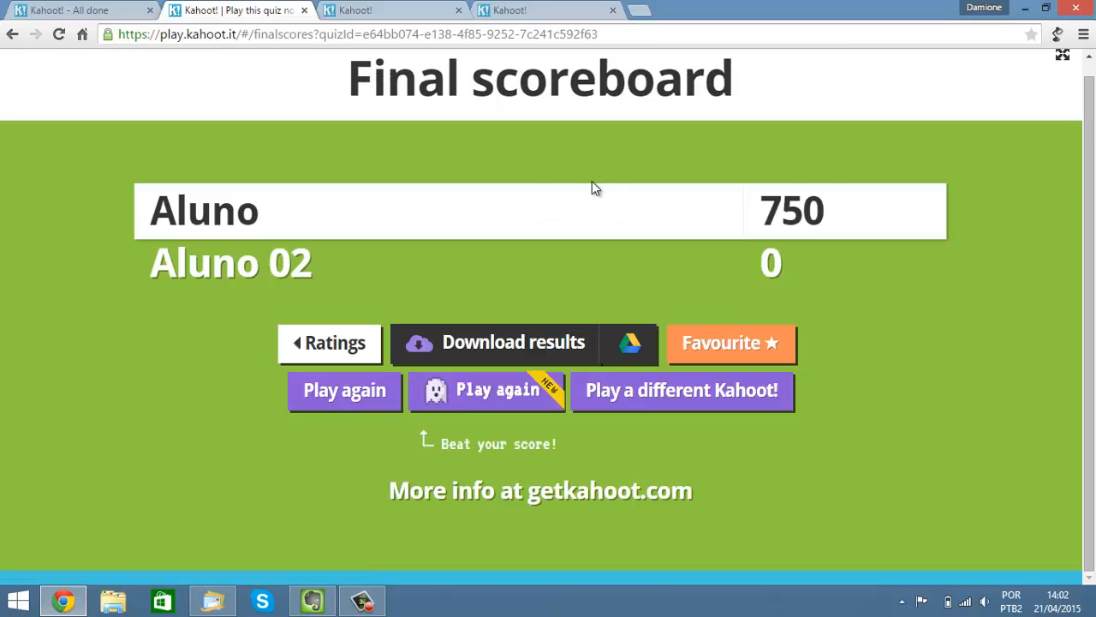